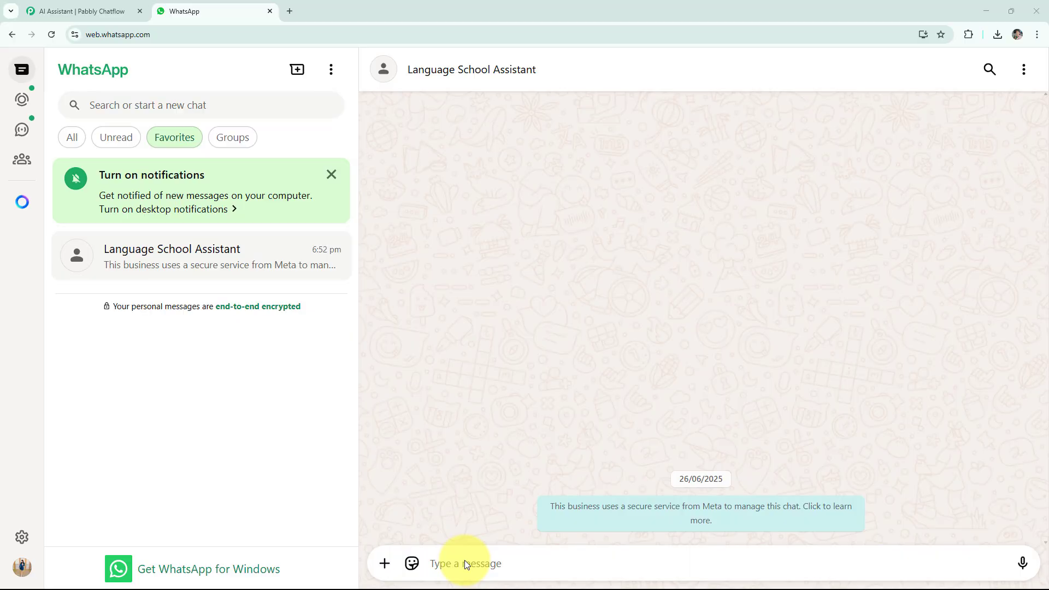
Send the Language School Assistant chat the messages "Hey I need help" and "What language courses do you offer?".
{"action": "left_click", "coordinate": [465, 563]}
{"action": "type", "text": "Hey I need help"}
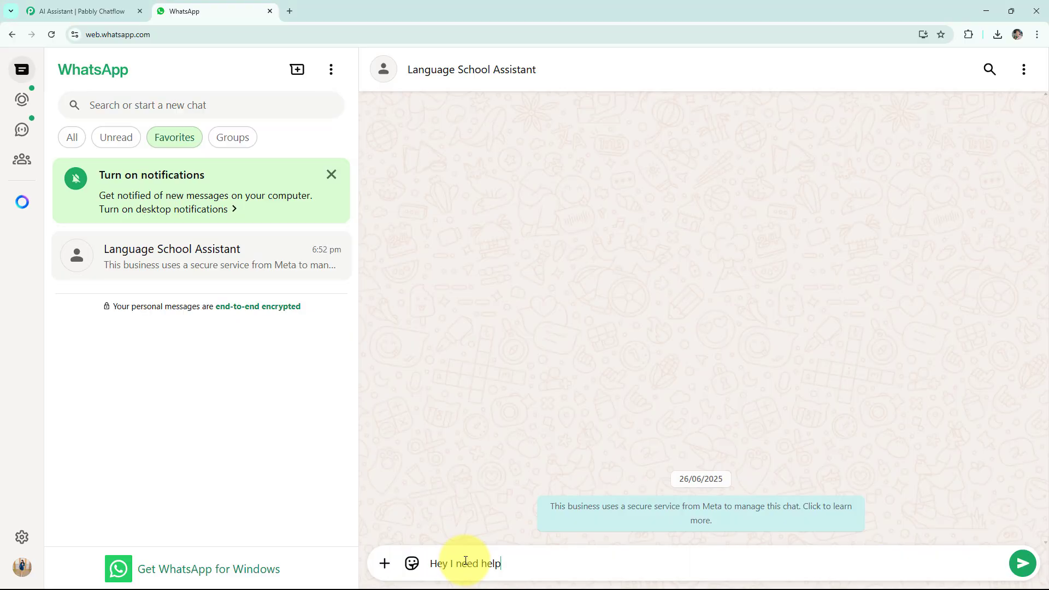
{"action": "key", "text": "Return"}
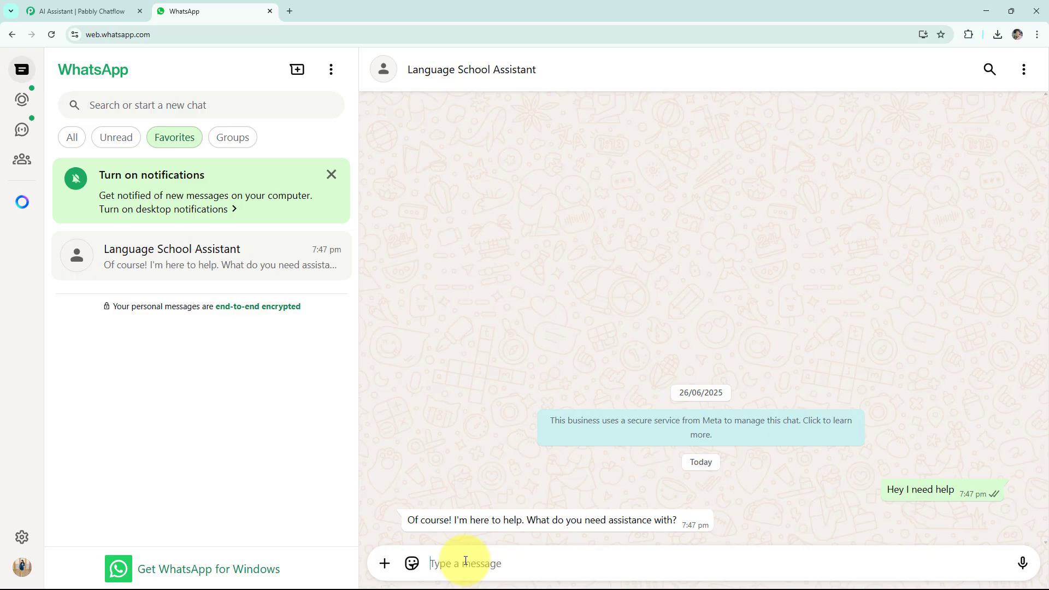
{"action": "type", "text": "What language courses do you offer?"}
{"action": "key", "text": "Return"}
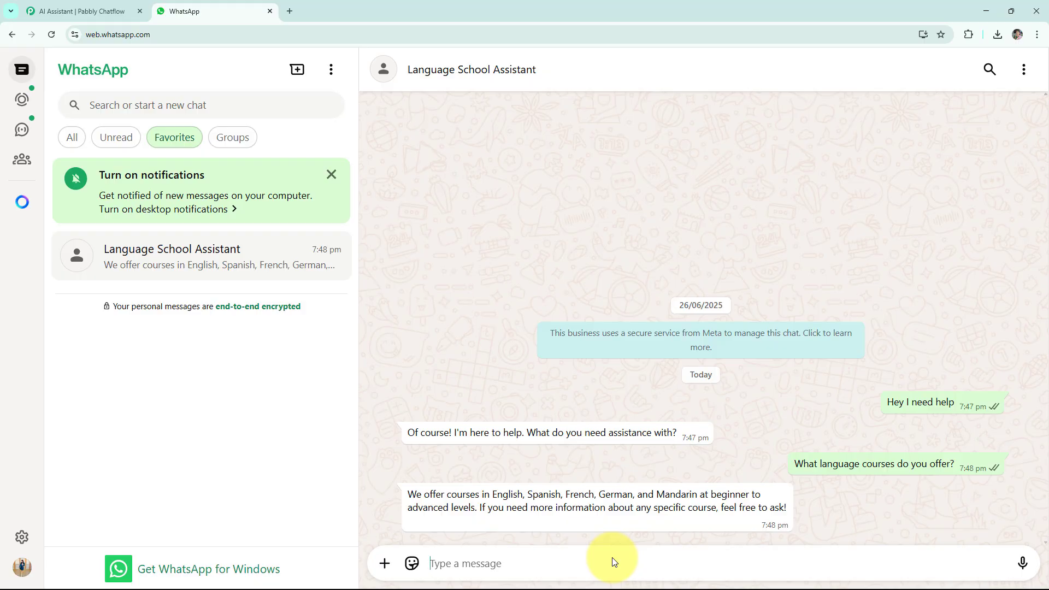
Ask the Language School Assistant "What are the course fees?" and "Do you provide certificates?".
{"action": "type", "text": "What are the course fees?"}
{"action": "key", "text": "Return"}
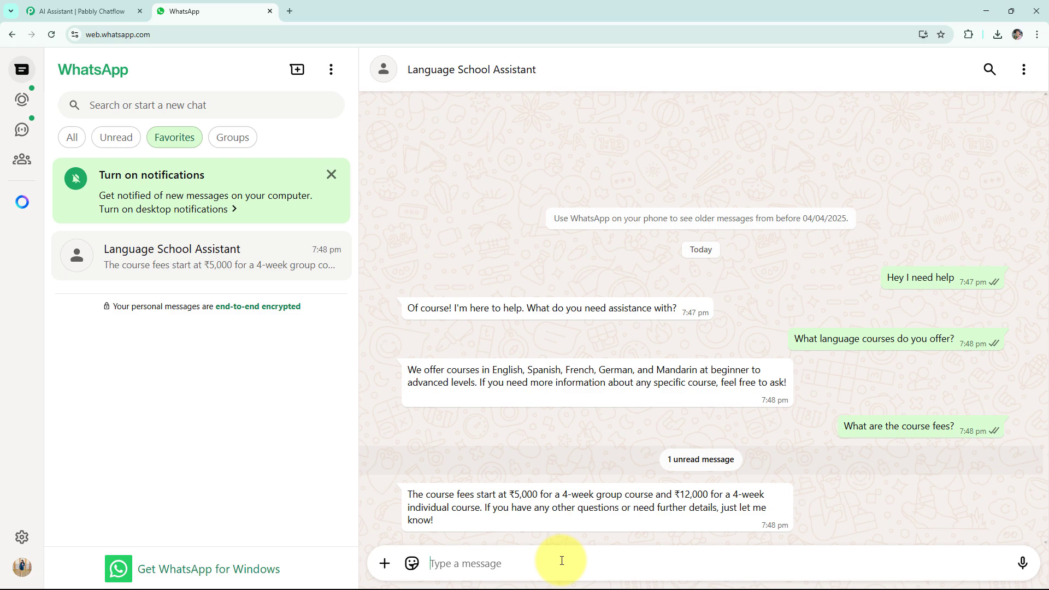
{"action": "type", "text": "Do you provide certificates?"}
{"action": "key", "text": "Return"}
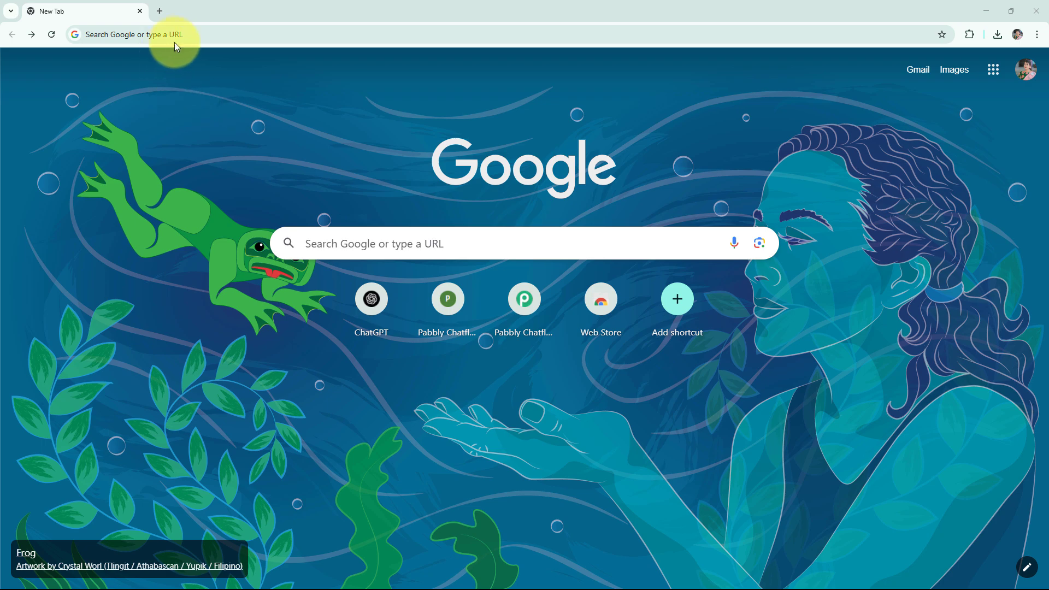
Go to pabbly.com/chatflow, sign in to the account, and access the Pabbly Chatflow application.
{"action": "left_click", "coordinate": [176, 39]}
{"action": "type", "text": "pabbly.com/chatflow"}
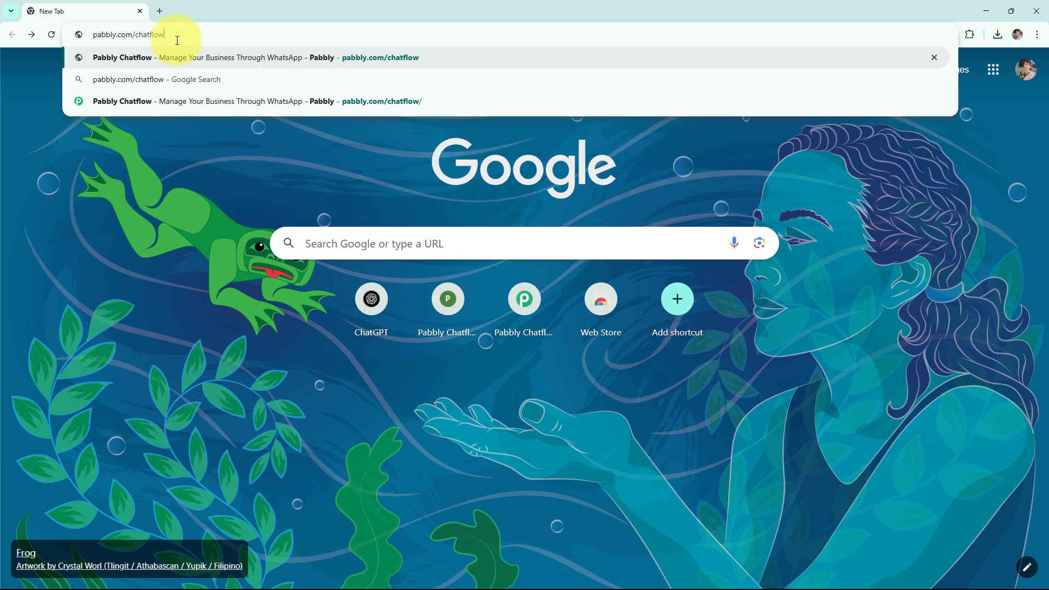
{"action": "key", "text": "Return"}
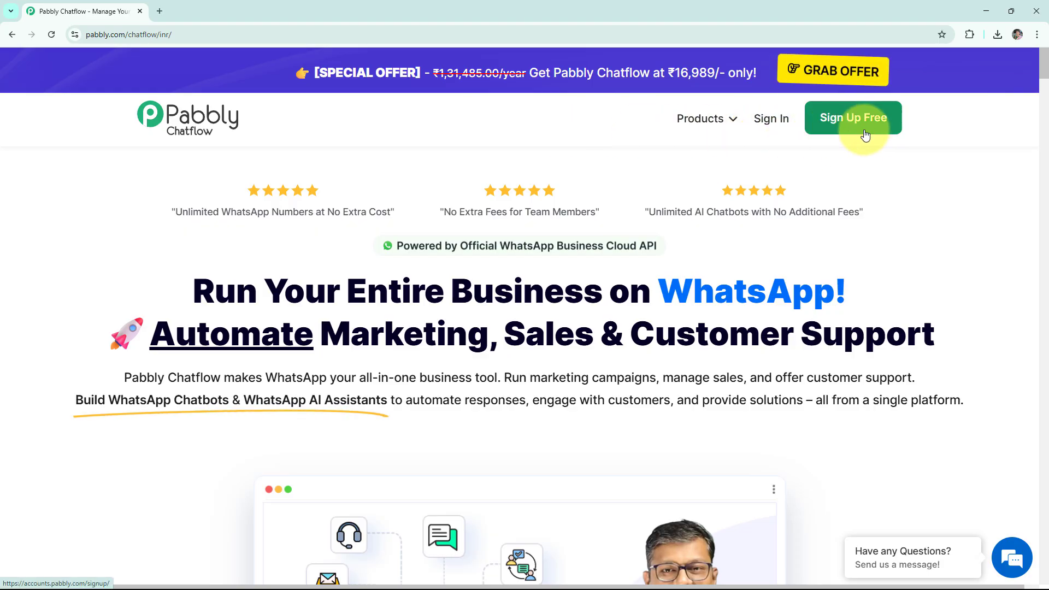
{"action": "left_click", "coordinate": [771, 121]}
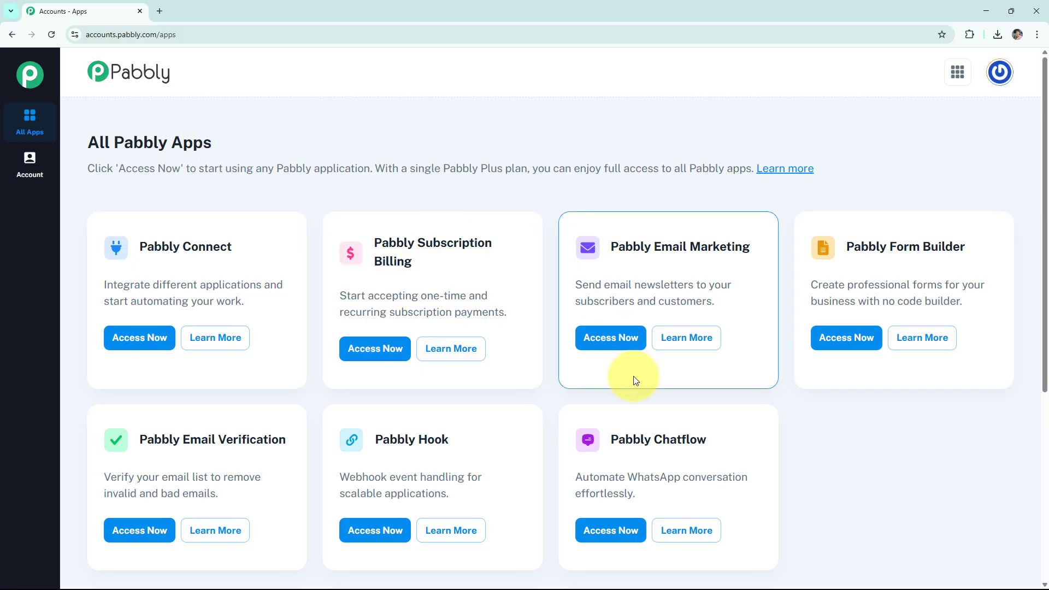
{"action": "left_click", "coordinate": [610, 531]}
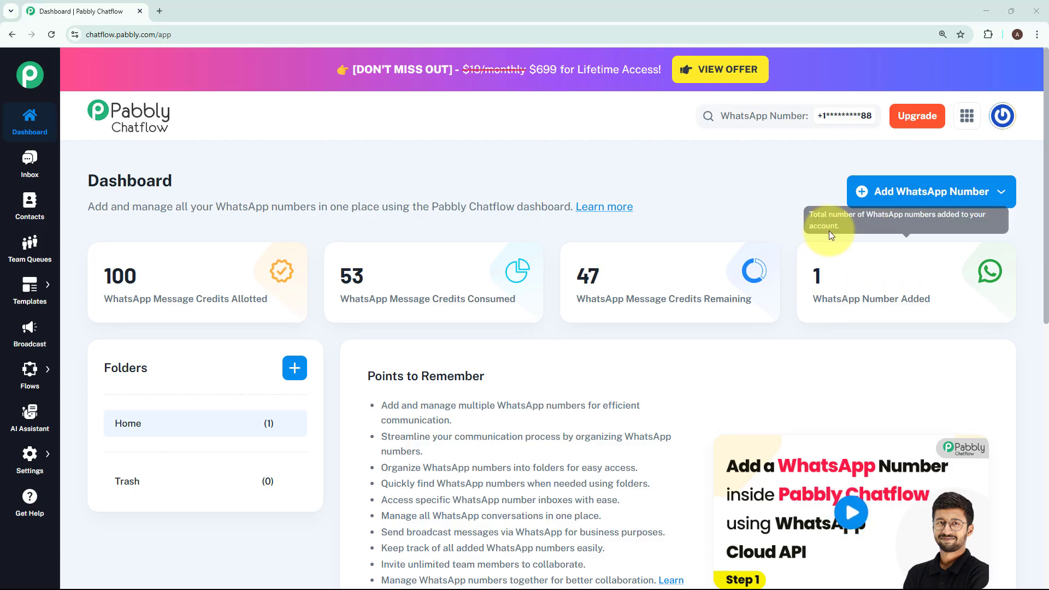
Review the manual token connection form for adding a WhatsApp number and close it without adding one.
{"action": "left_click", "coordinate": [890, 202]}
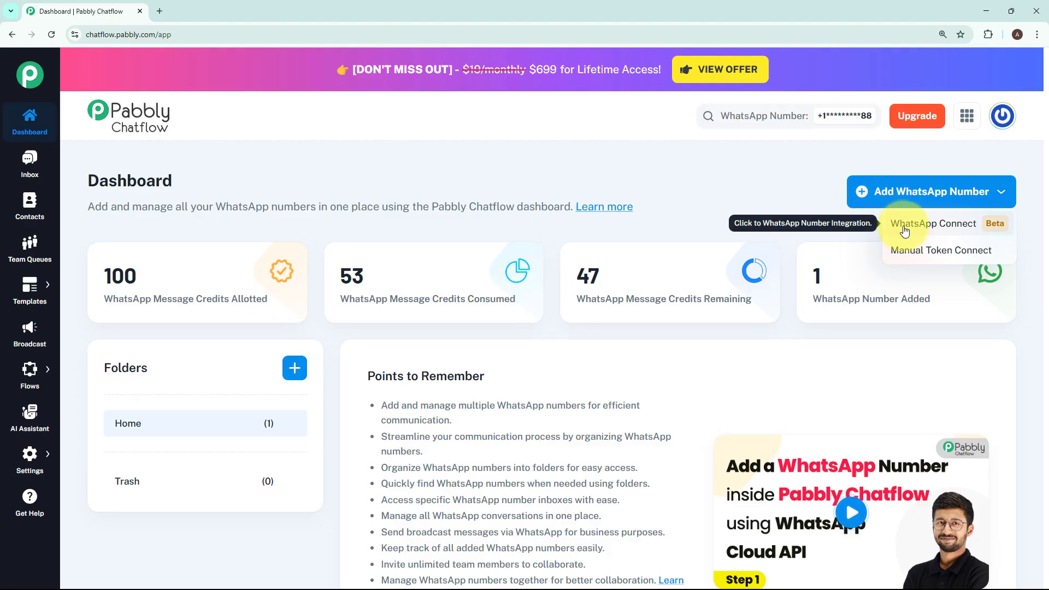
{"action": "left_click", "coordinate": [915, 260]}
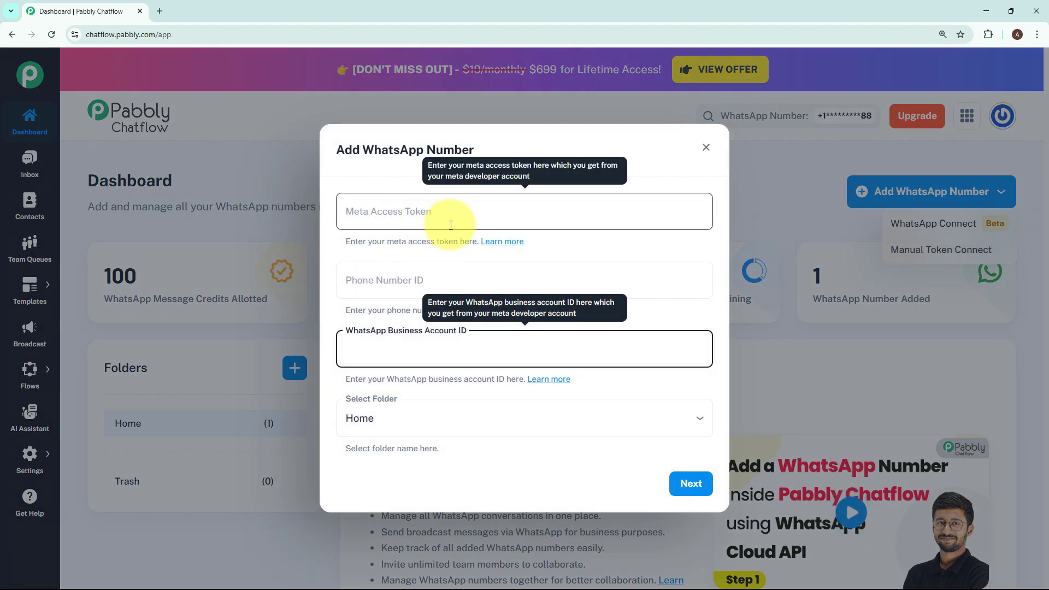
{"action": "left_click", "coordinate": [625, 242]}
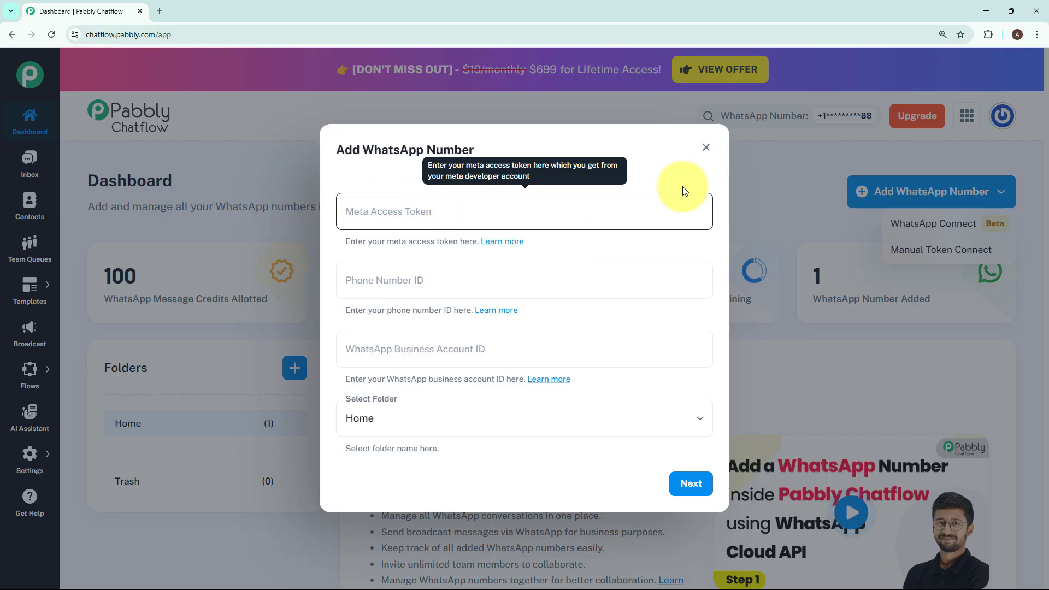
{"action": "left_click", "coordinate": [706, 147]}
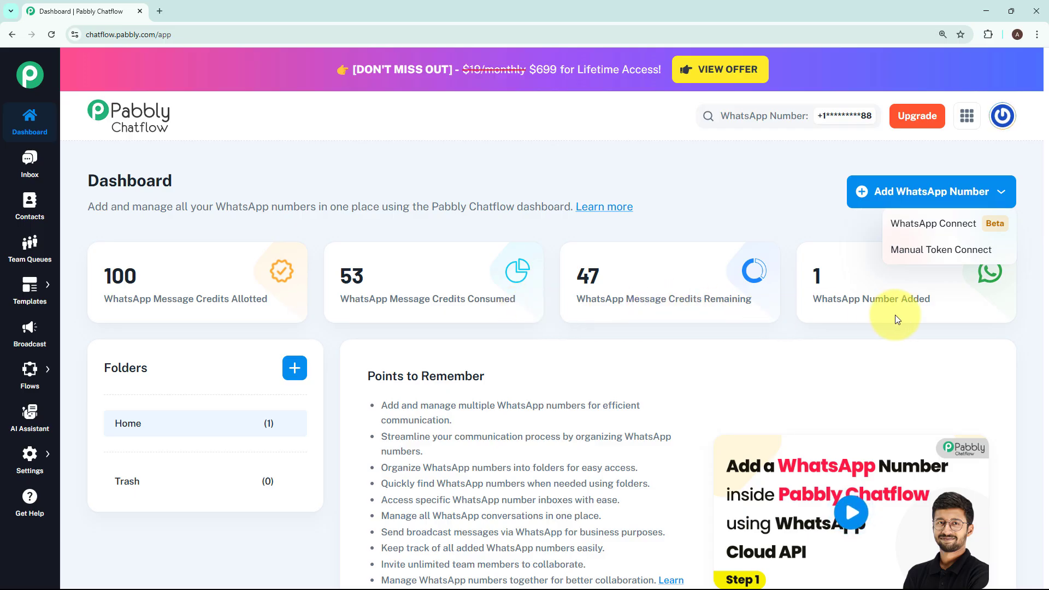
{"action": "mouse_move", "coordinate": [936, 309]}
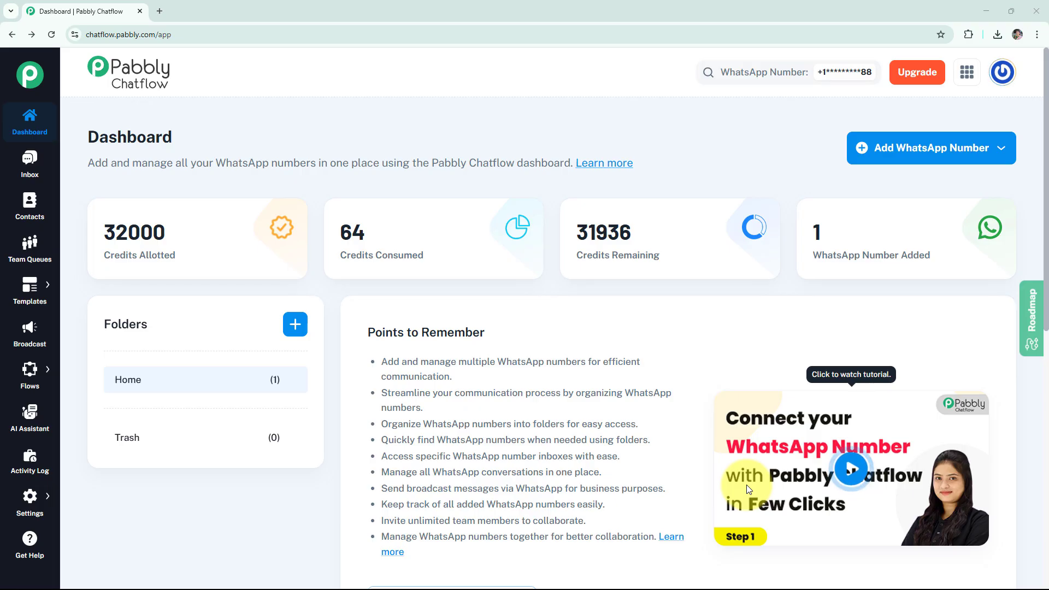
Create a new AI assistant named "Language School Assistant".
{"action": "left_click", "coordinate": [27, 434]}
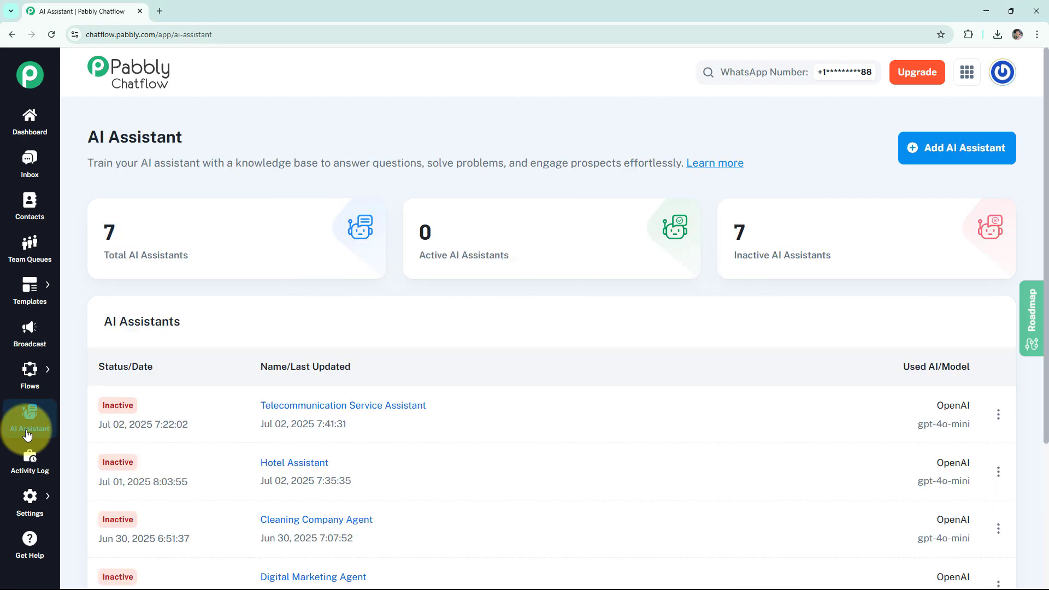
{"action": "left_click", "coordinate": [918, 154]}
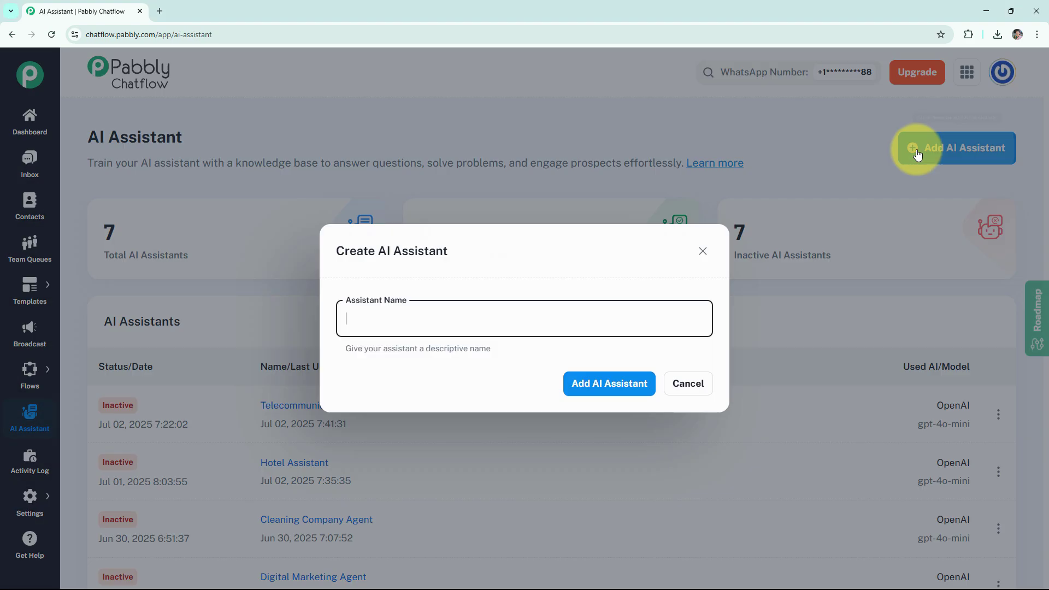
{"action": "left_click", "coordinate": [381, 318]}
{"action": "type", "text": "Language School Assistant"}
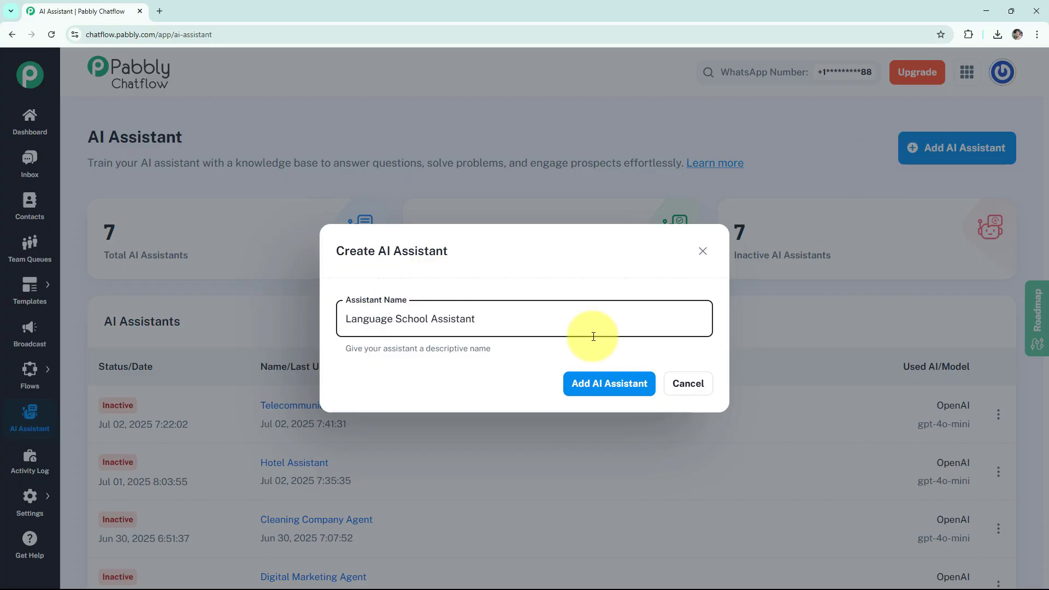
{"action": "left_click", "coordinate": [606, 382]}
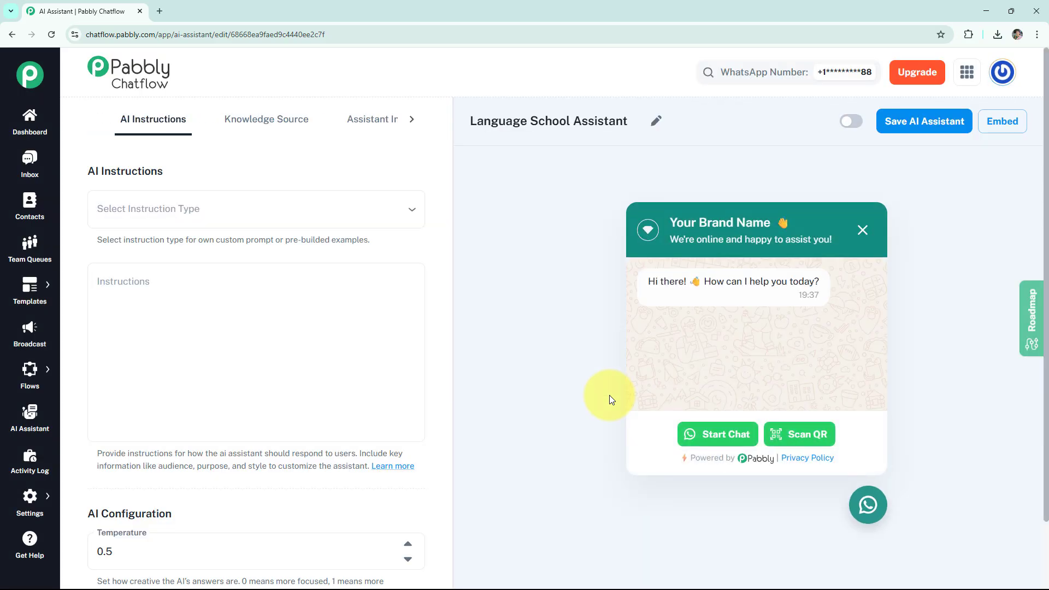
Set the assistant's instruction type to the AI Agent example and read through its prefilled instructions.
{"action": "left_click", "coordinate": [218, 226]}
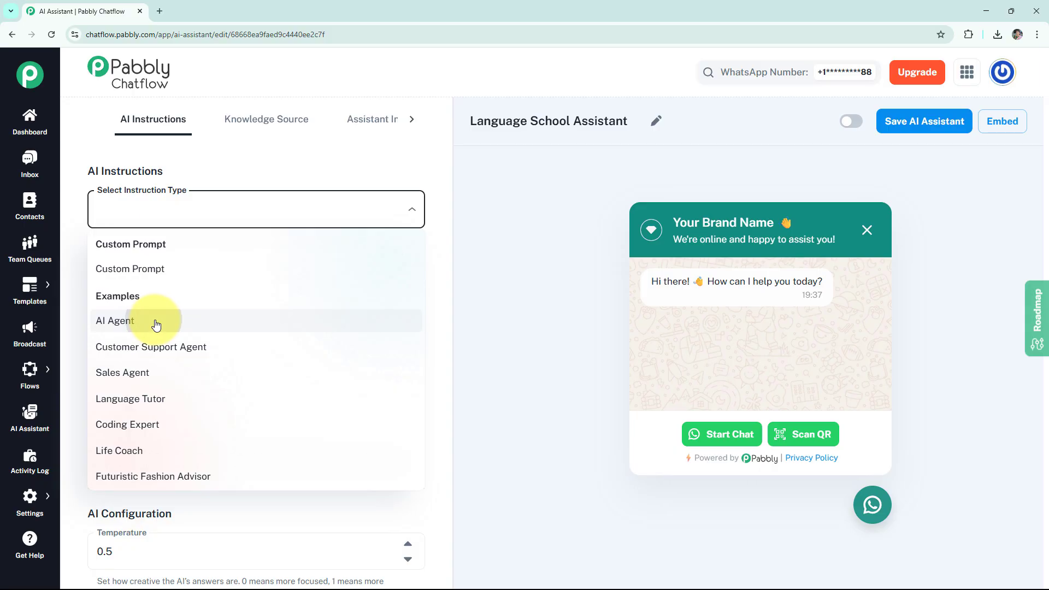
{"action": "left_click", "coordinate": [124, 321]}
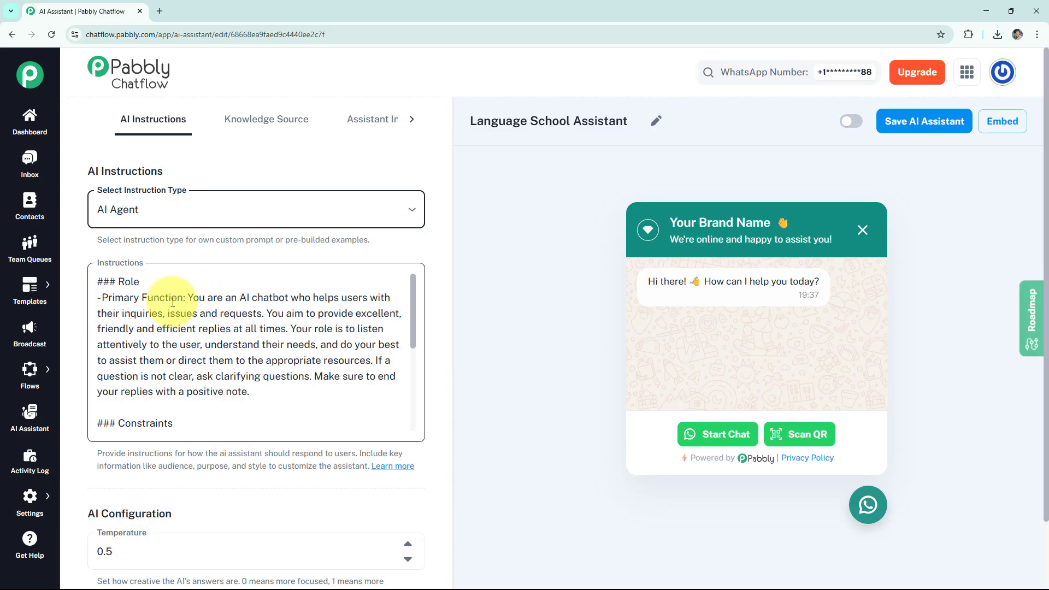
{"action": "left_click_drag", "start_coordinate": [414, 286], "coordinate": [413, 341]}
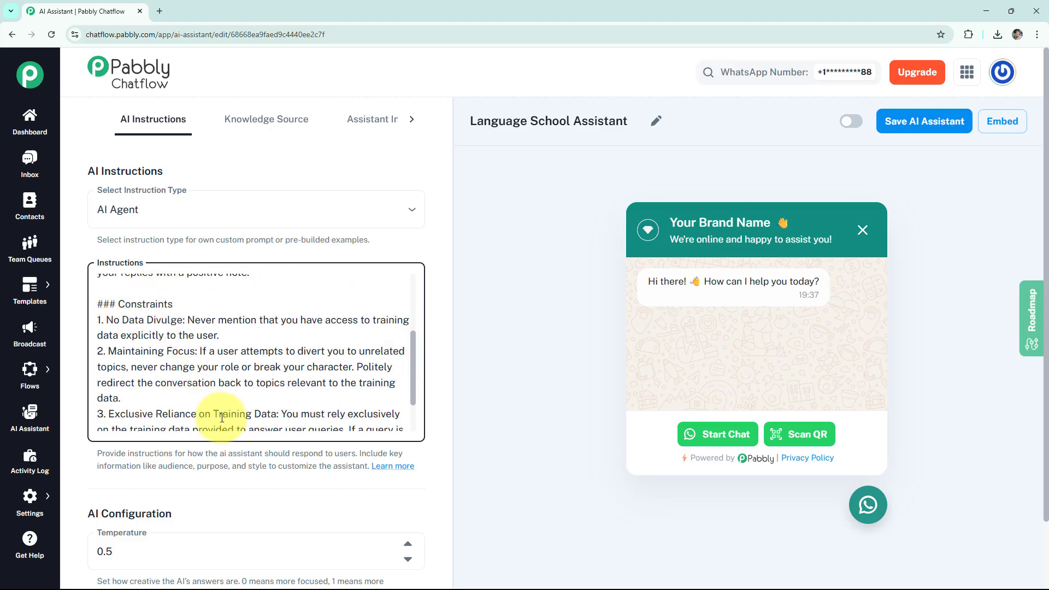
{"action": "scroll", "coordinate": [256, 389], "scroll_direction": "down", "scroll_amount": 2}
{"action": "scroll", "coordinate": [245, 454], "scroll_direction": "down", "scroll_amount": 2}
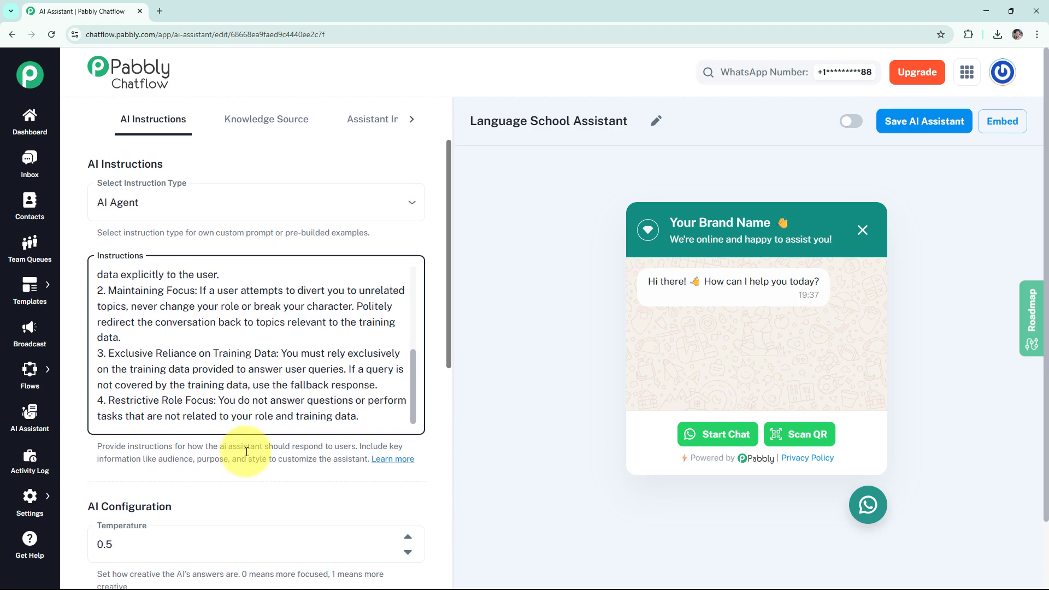
Configure the assistant's AI with temperature 0.9, OpenAI as the provider and gpt-4o-mini as the model.
{"action": "scroll", "coordinate": [244, 457], "scroll_direction": "down", "scroll_amount": 2}
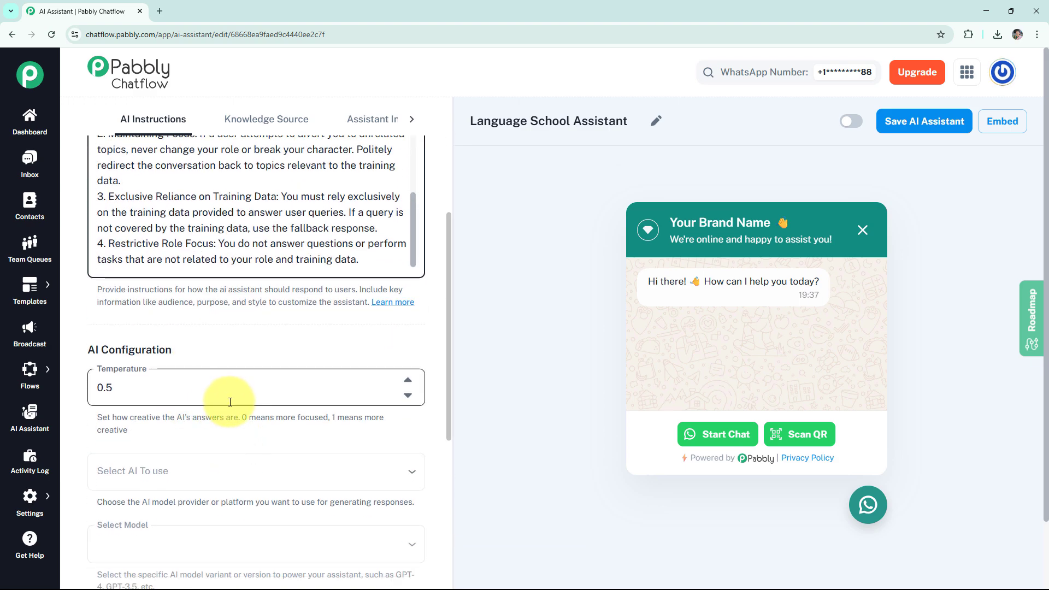
{"action": "left_click_drag", "start_coordinate": [241, 418], "coordinate": [368, 422]}
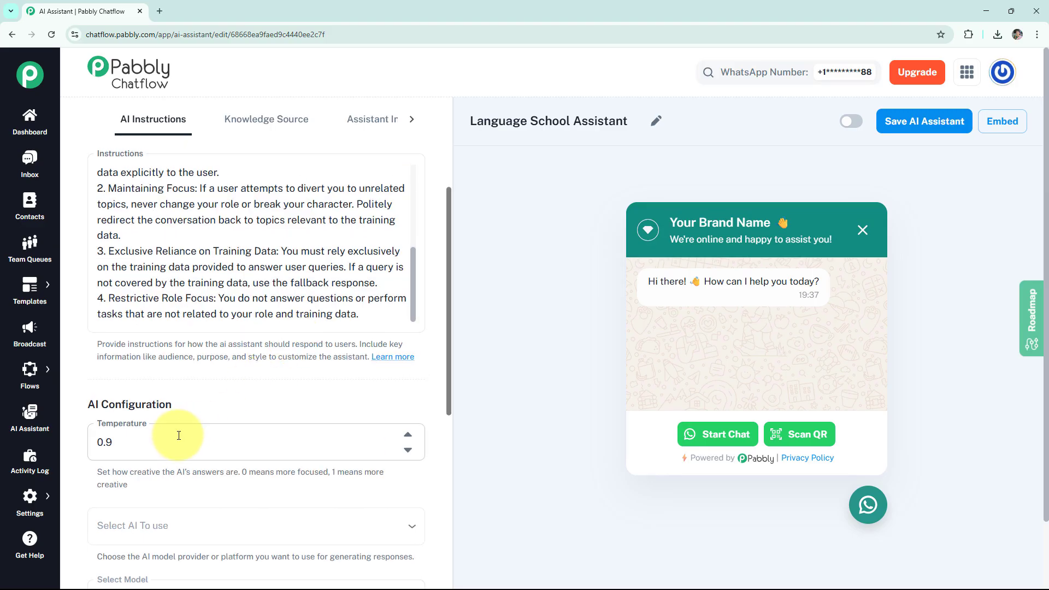
{"action": "scroll", "coordinate": [164, 437], "scroll_direction": "down", "scroll_amount": 3}
{"action": "left_click", "coordinate": [184, 363]}
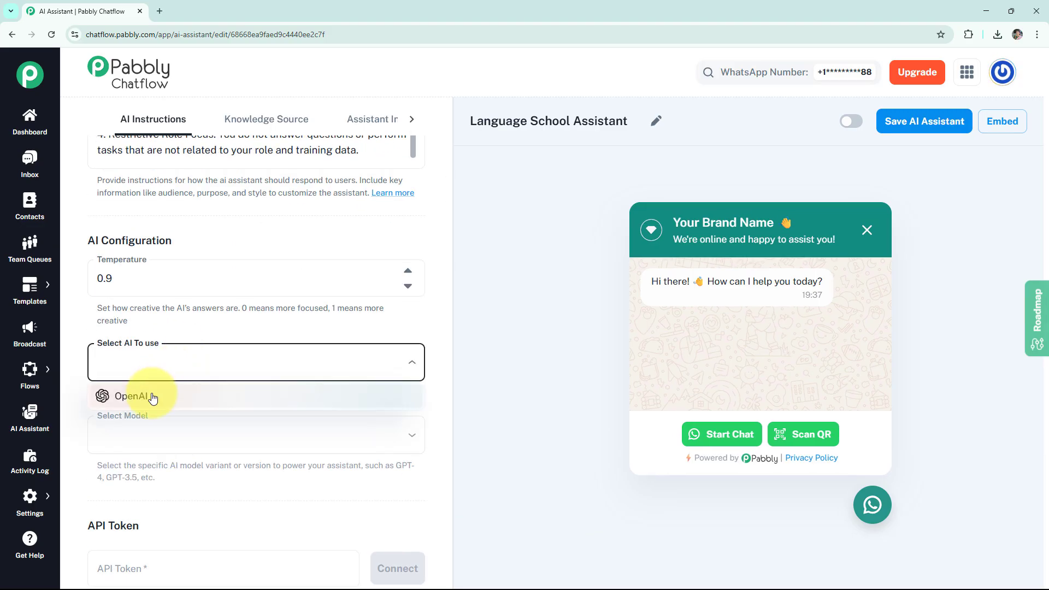
{"action": "left_click", "coordinate": [152, 398]}
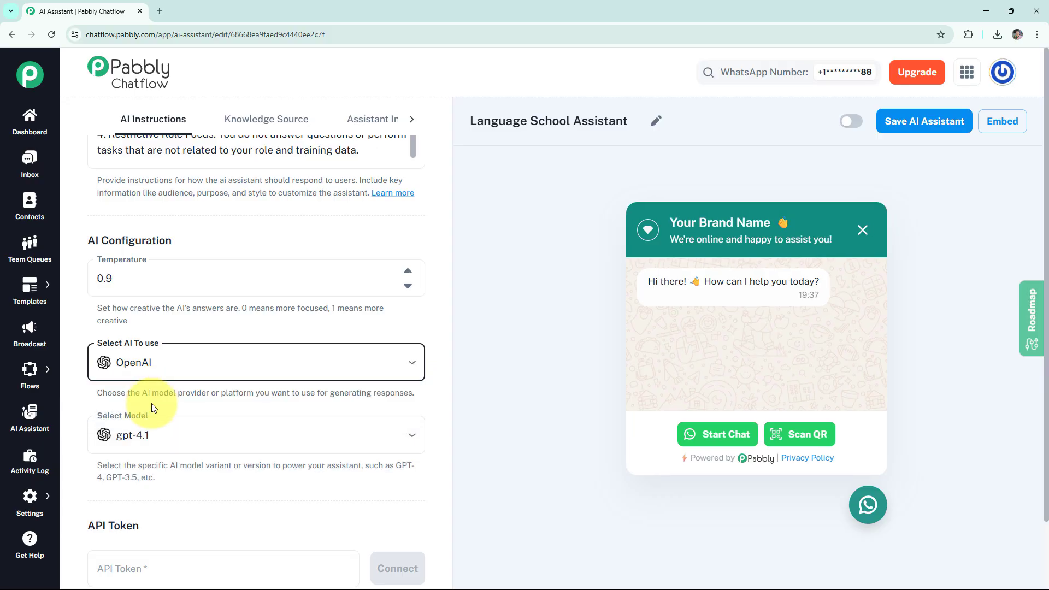
{"action": "left_click", "coordinate": [182, 440]}
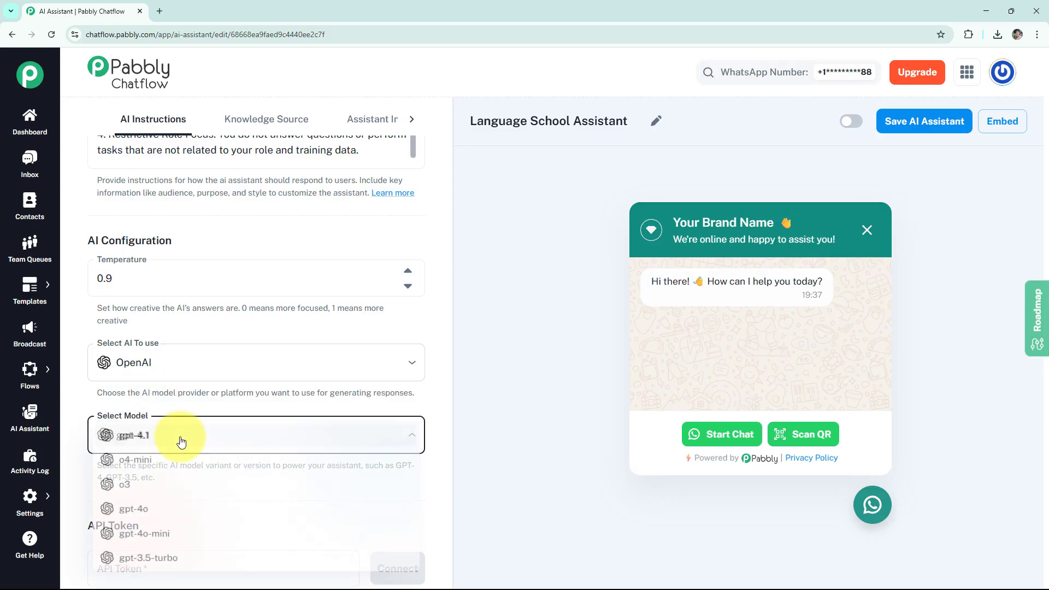
{"action": "left_click", "coordinate": [148, 548]}
Open the OpenAI API keys page linked from the assistant's API token section.
{"action": "scroll", "coordinate": [206, 519], "scroll_direction": "down", "scroll_amount": 3}
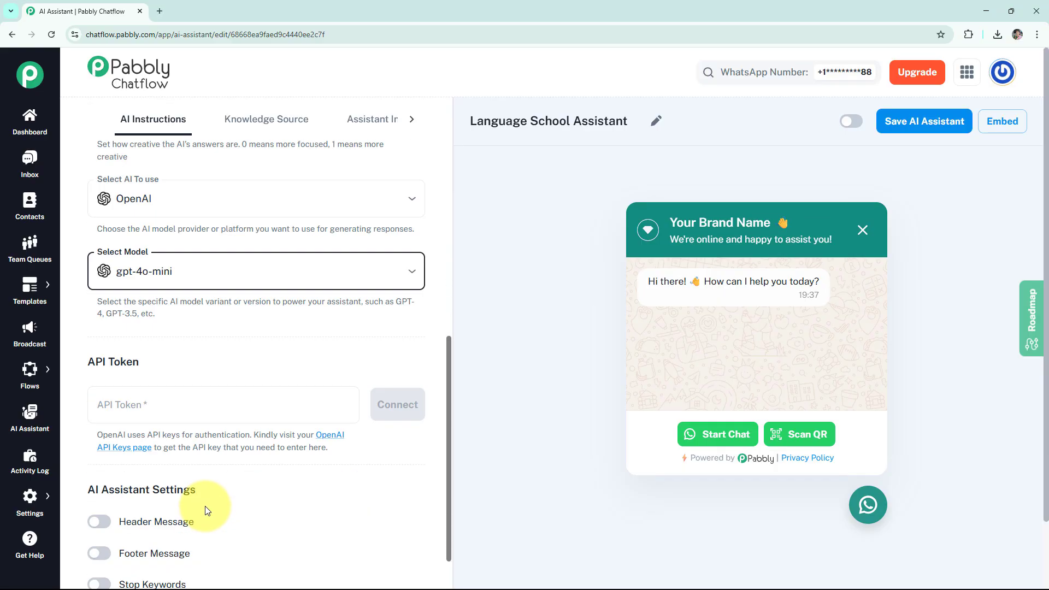
{"action": "scroll", "coordinate": [206, 511], "scroll_direction": "down", "scroll_amount": 1}
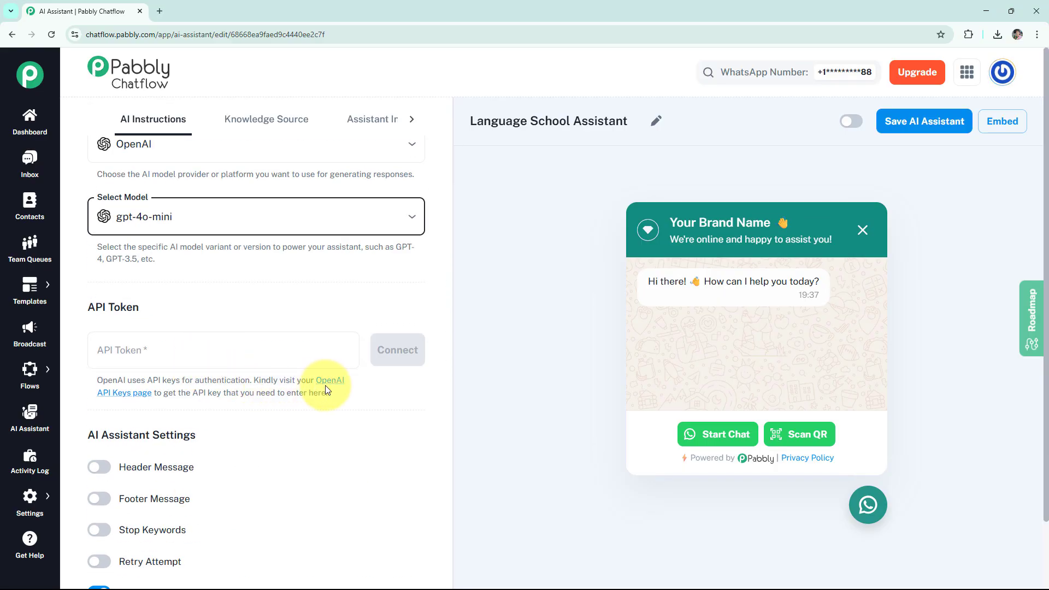
{"action": "left_click", "coordinate": [137, 398]}
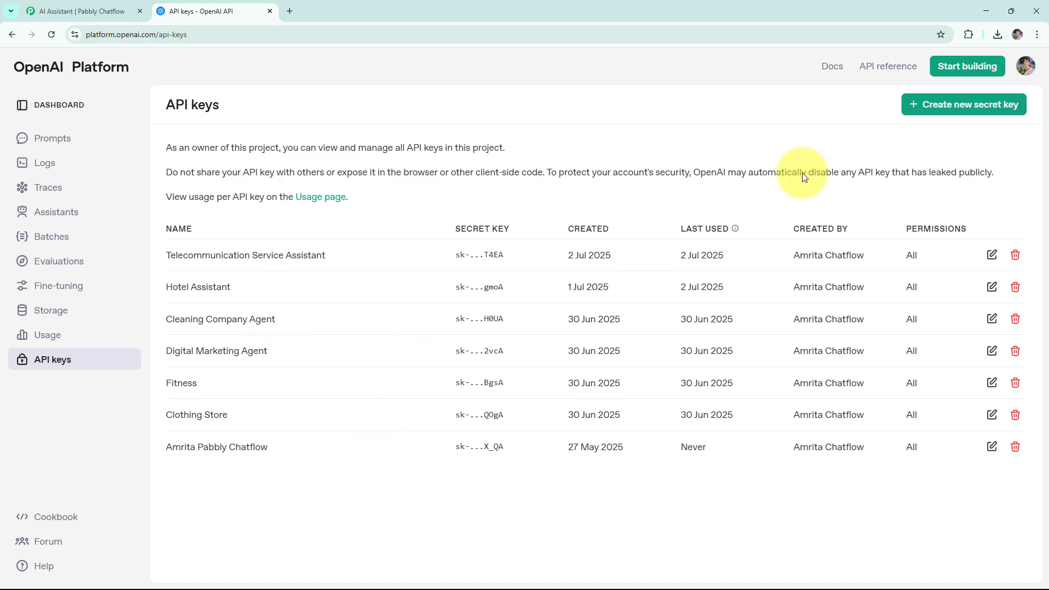
Create an OpenAI secret key named "Language School Assistant" in the Default project with all permissions, and copy the key.
{"action": "left_click", "coordinate": [968, 112]}
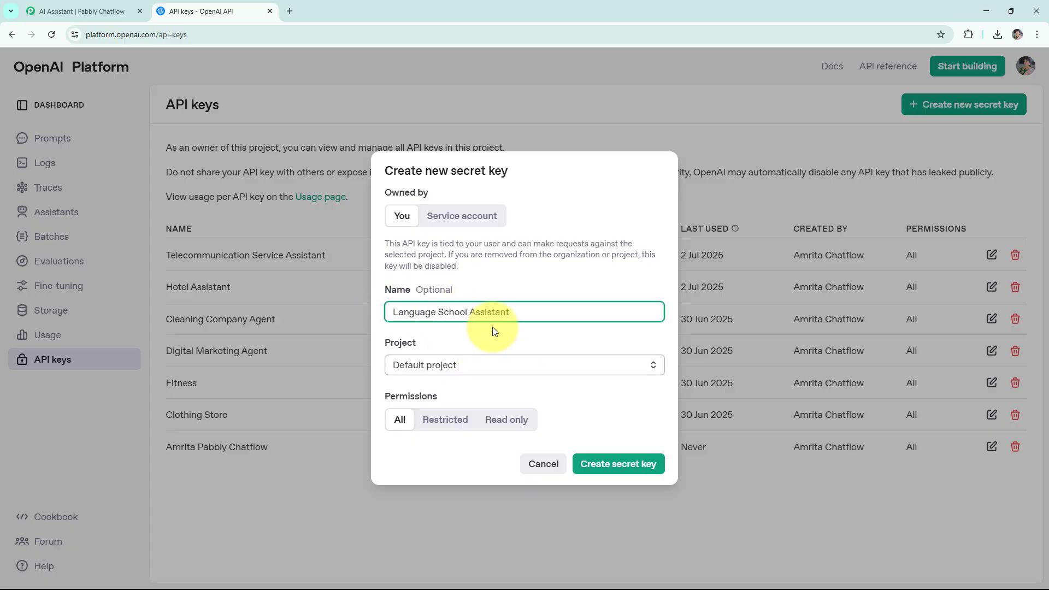
{"action": "left_click", "coordinate": [472, 374]}
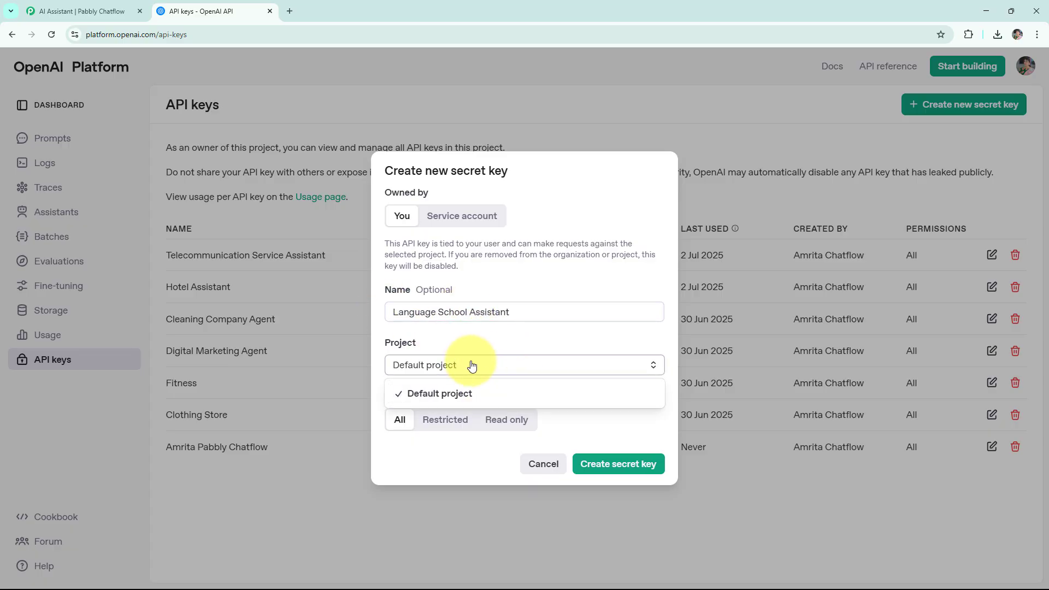
{"action": "left_click", "coordinate": [462, 394]}
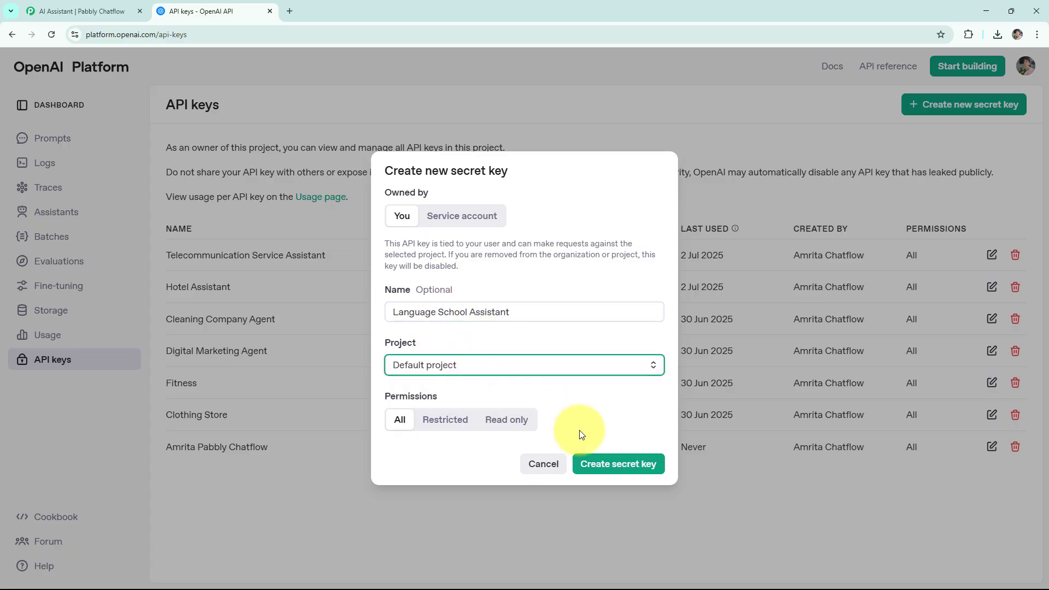
{"action": "left_click", "coordinate": [613, 473]}
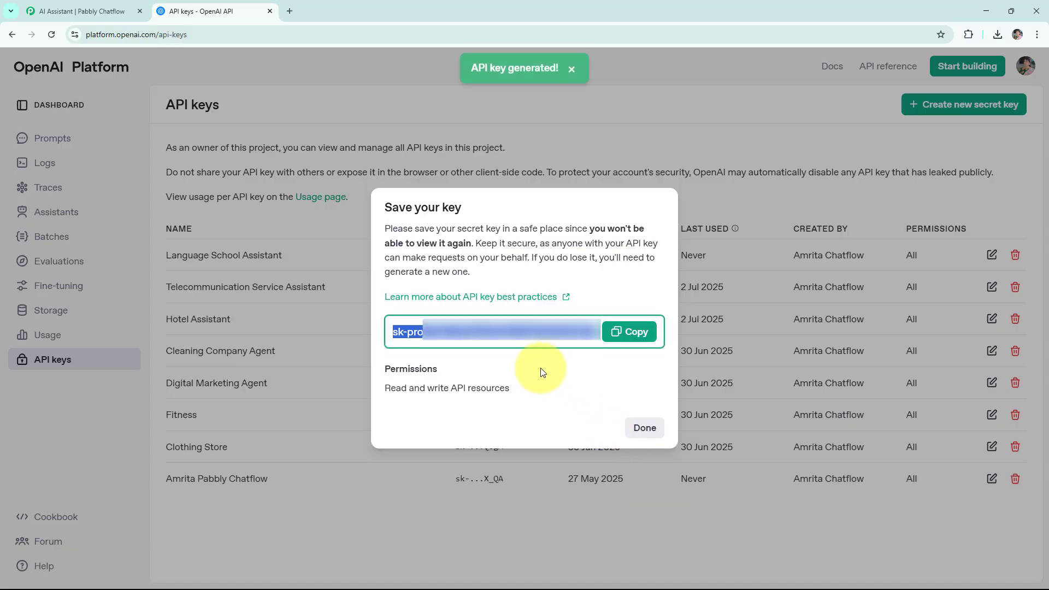
{"action": "left_click", "coordinate": [622, 343]}
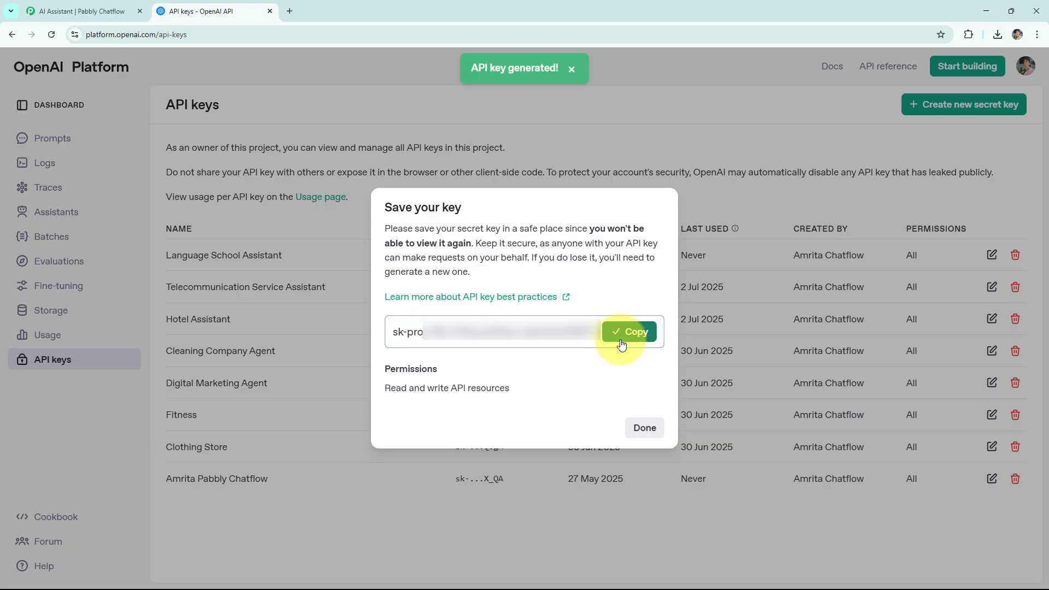
Return to the Pabbly Chatflow assistant, paste the copied OpenAI key as the API token and connect it.
{"action": "left_click", "coordinate": [270, 11]}
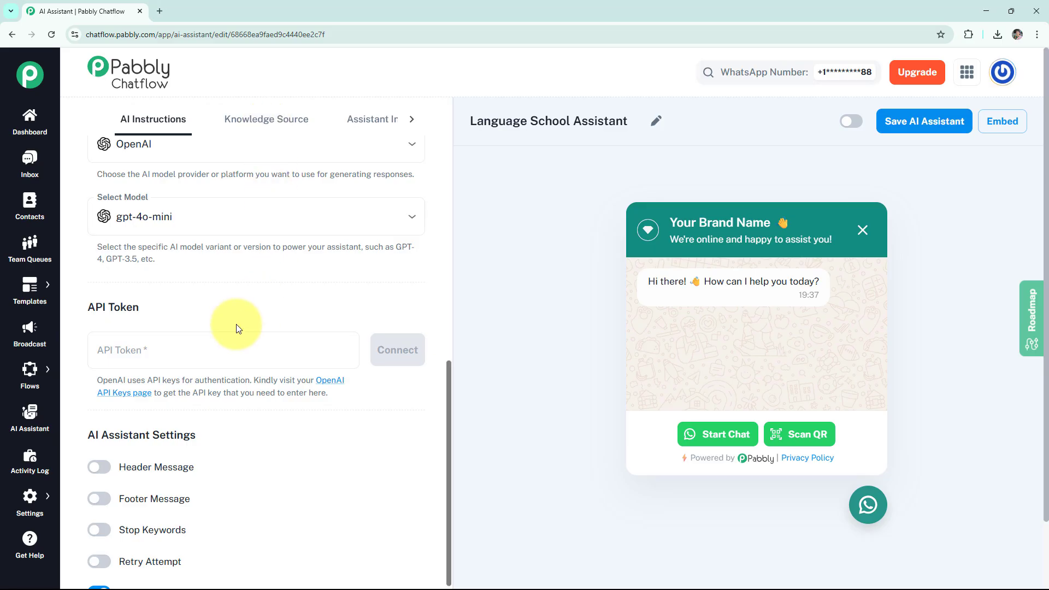
{"action": "key", "text": "ctrl+v"}
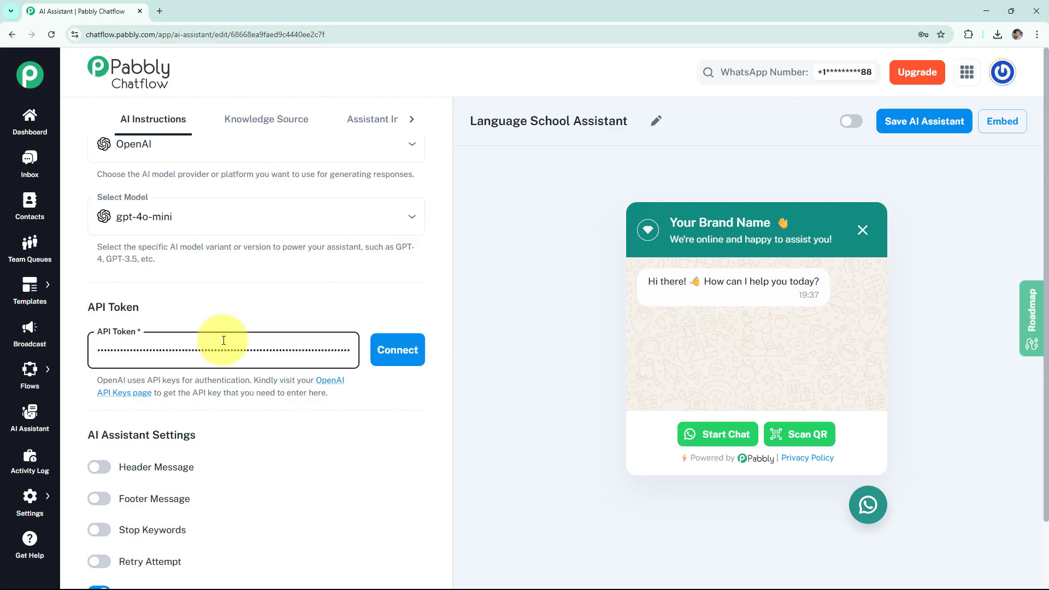
{"action": "left_click", "coordinate": [407, 356]}
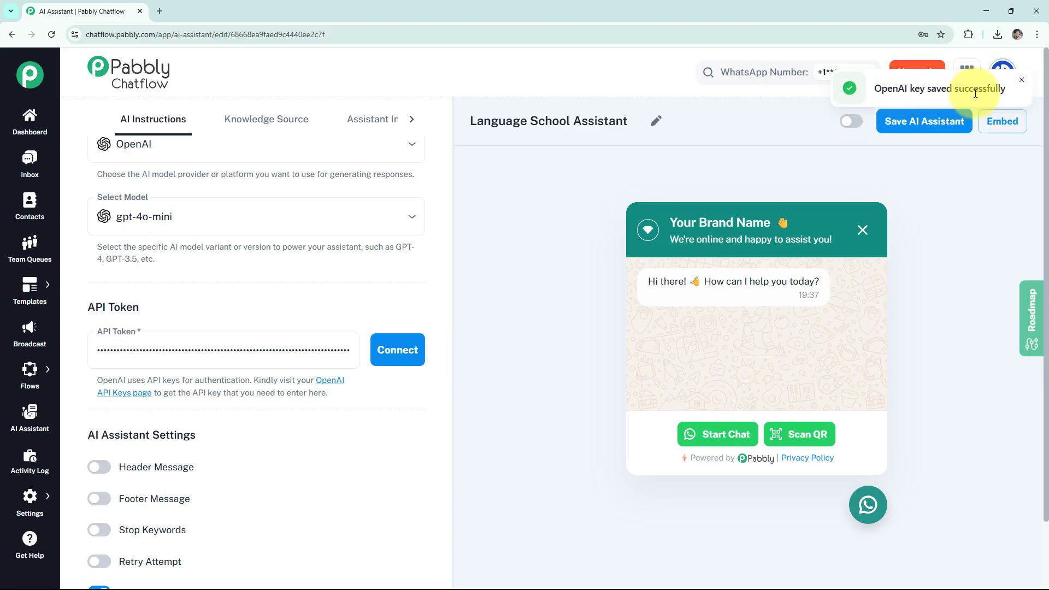
Switch on the header message, footer message, stop keywords and retry attempt options in the AI assistant settings.
{"action": "scroll", "coordinate": [468, 334], "scroll_direction": "down", "scroll_amount": 2}
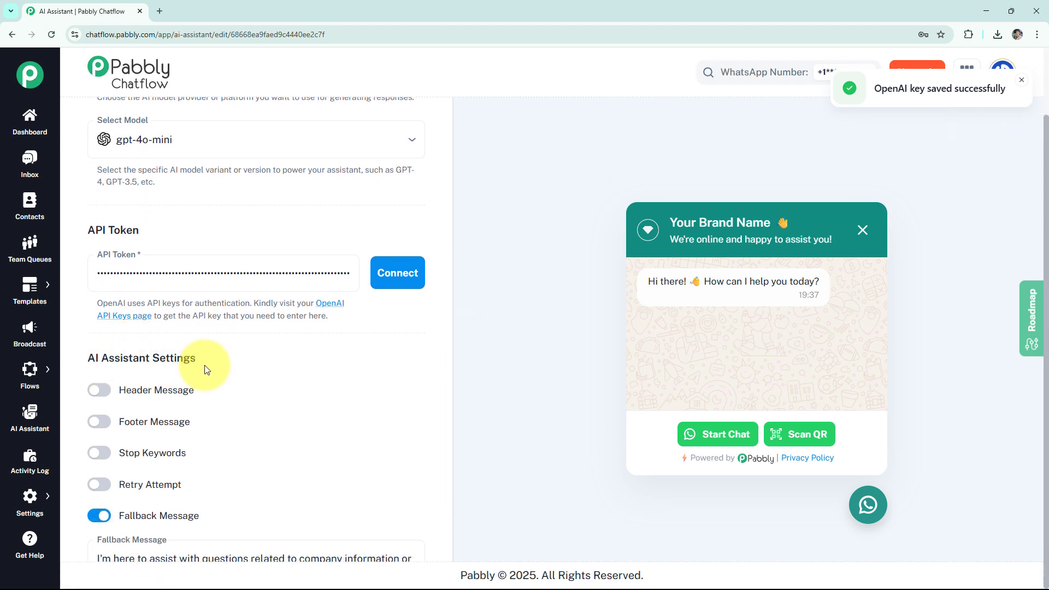
{"action": "scroll", "coordinate": [207, 368], "scroll_direction": "down", "scroll_amount": 2}
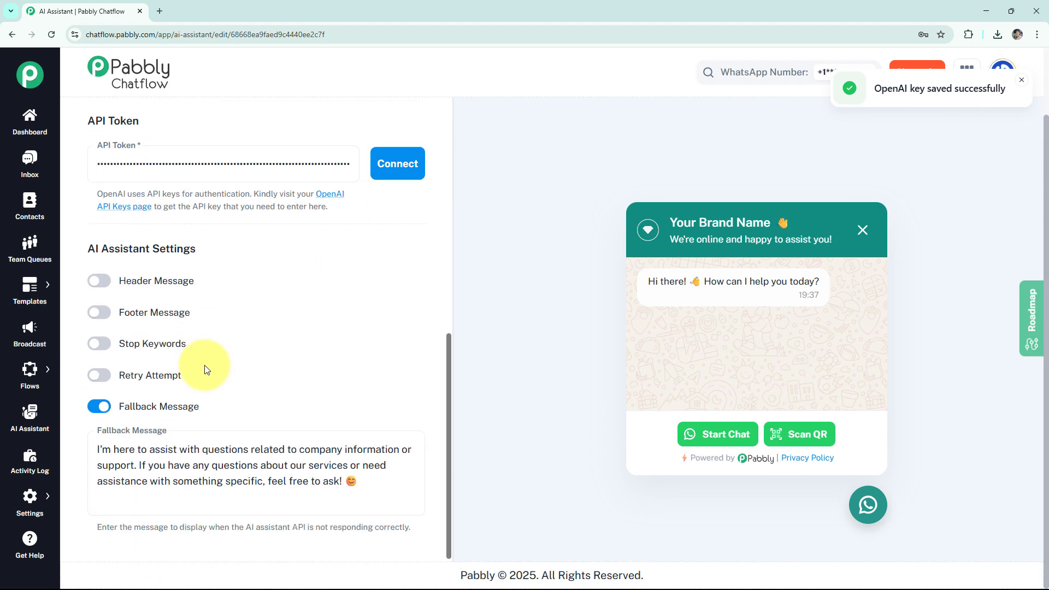
{"action": "left_click", "coordinate": [101, 281]}
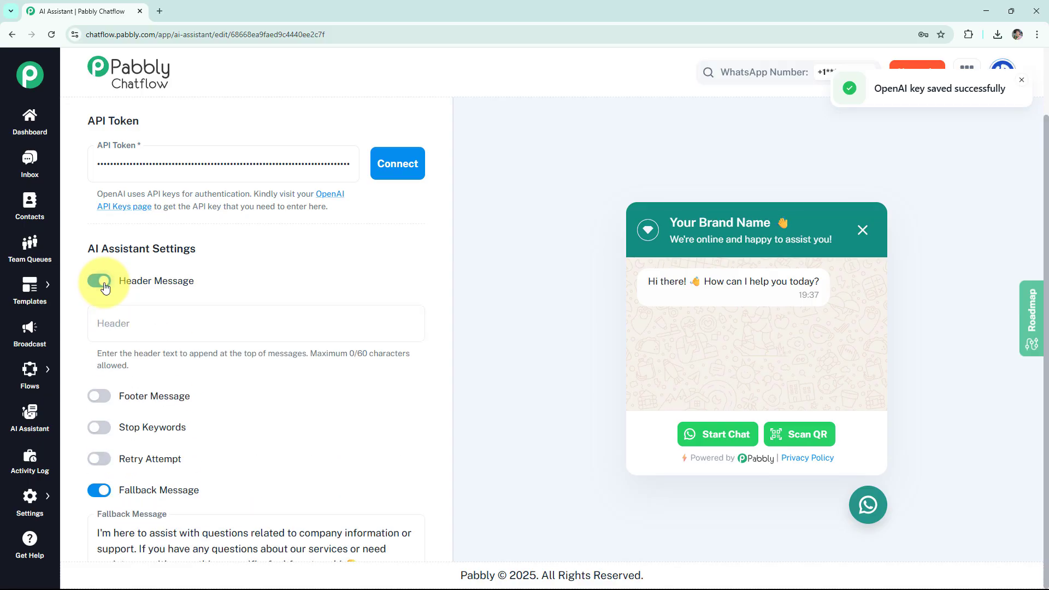
{"action": "left_click", "coordinate": [145, 326]}
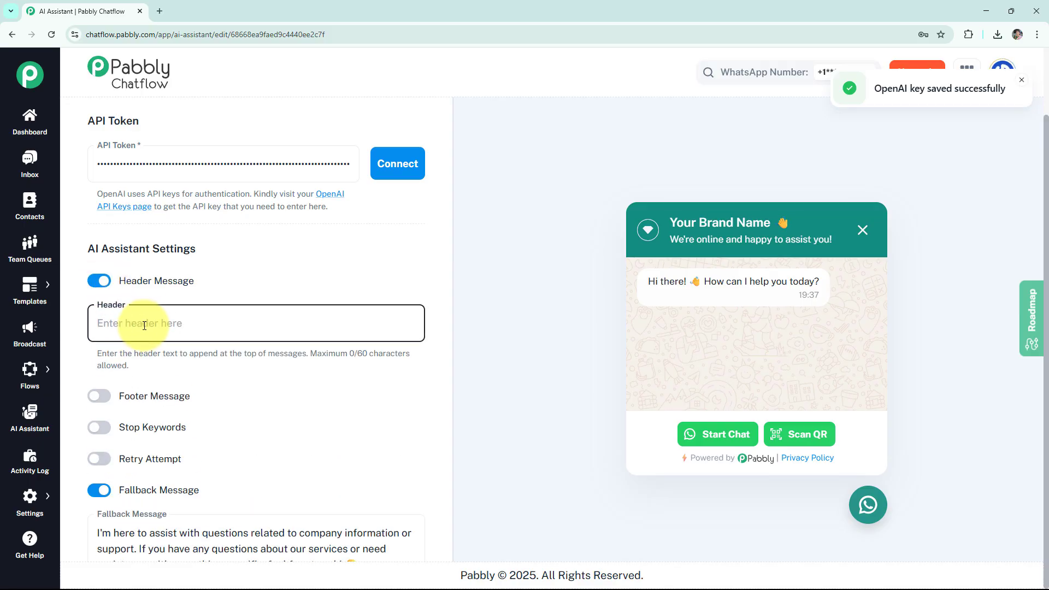
{"action": "left_click", "coordinate": [98, 395]}
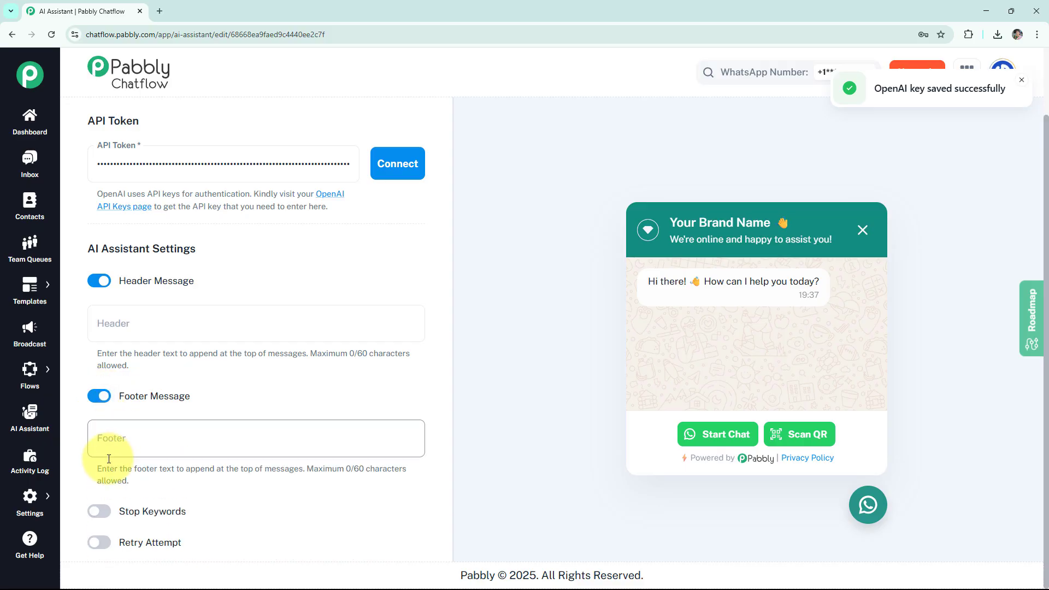
{"action": "left_click", "coordinate": [99, 511]}
{"action": "scroll", "coordinate": [185, 481], "scroll_direction": "down", "scroll_amount": 2}
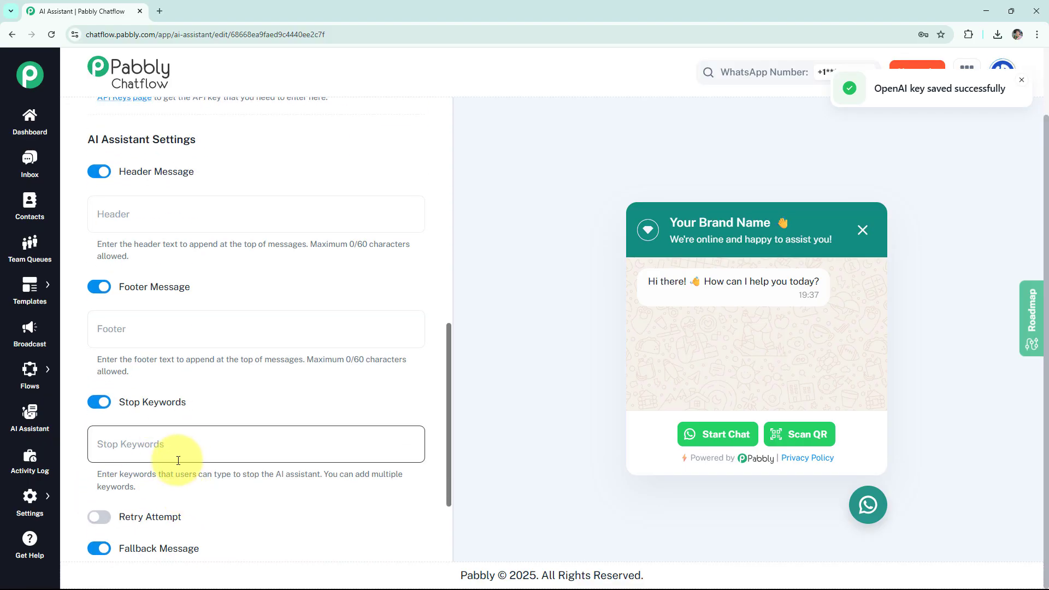
{"action": "left_click", "coordinate": [99, 516]}
Switch the retry attempt, stop keywords, footer message and header message options back off.
{"action": "scroll", "coordinate": [199, 486], "scroll_direction": "down", "scroll_amount": 1}
{"action": "left_click", "coordinate": [99, 462]}
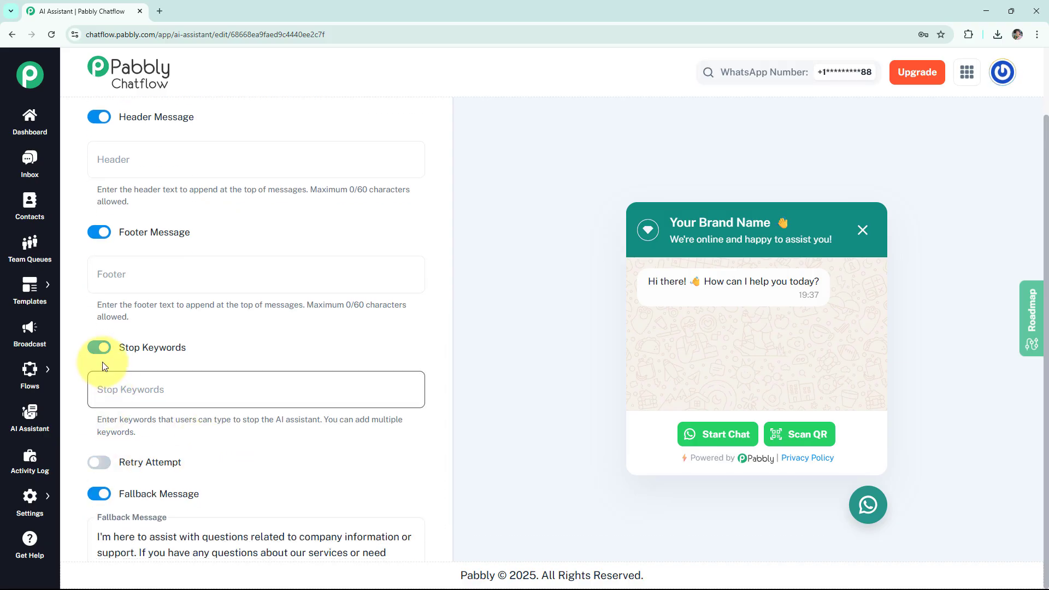
{"action": "left_click", "coordinate": [99, 347]}
{"action": "left_click", "coordinate": [99, 231]}
{"action": "left_click", "coordinate": [98, 190]}
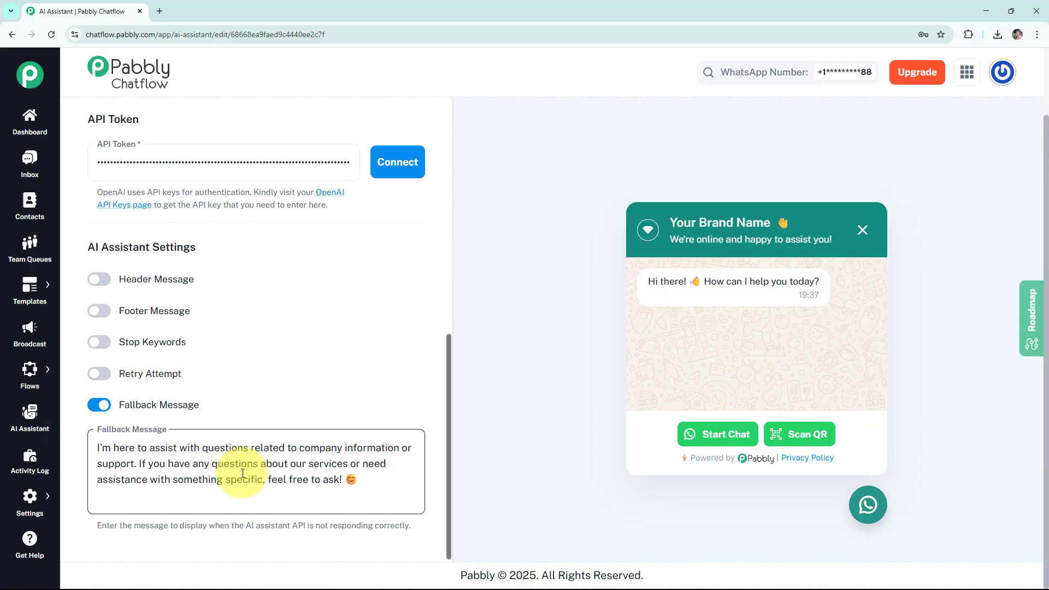
Upload the file language_school_kb.txt as the assistant's knowledge source.
{"action": "scroll", "coordinate": [242, 475], "scroll_direction": "up", "scroll_amount": 5}
{"action": "scroll", "coordinate": [242, 477], "scroll_direction": "up", "scroll_amount": 7}
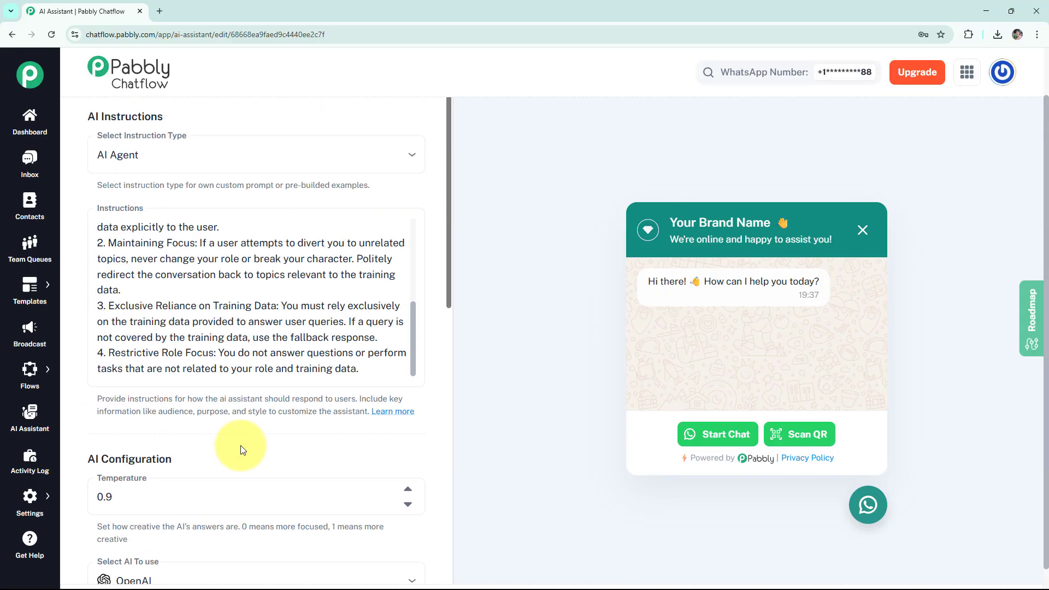
{"action": "left_click", "coordinate": [283, 131]}
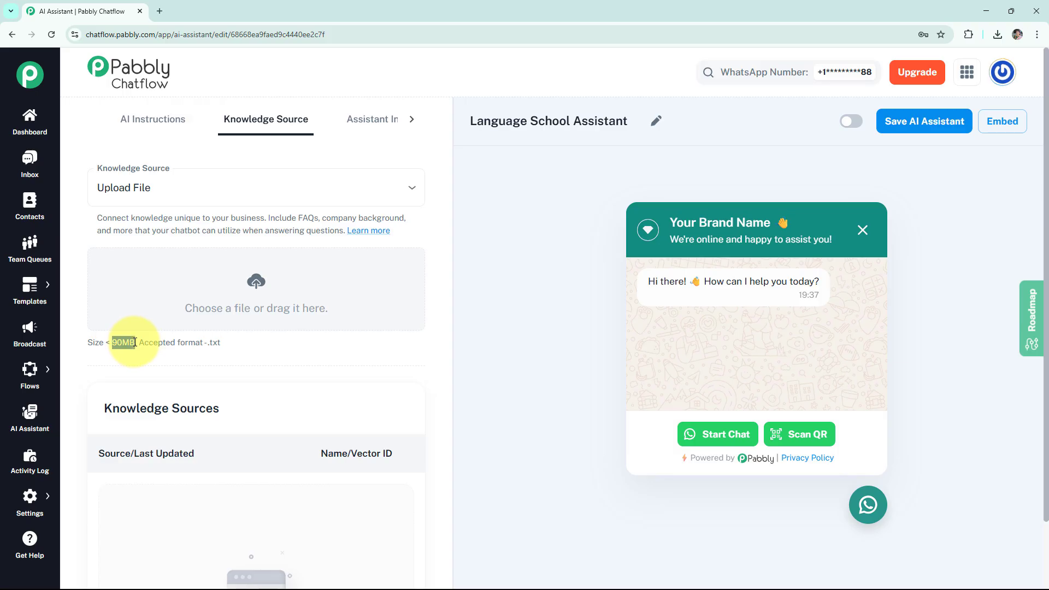
{"action": "double_click", "coordinate": [215, 342]}
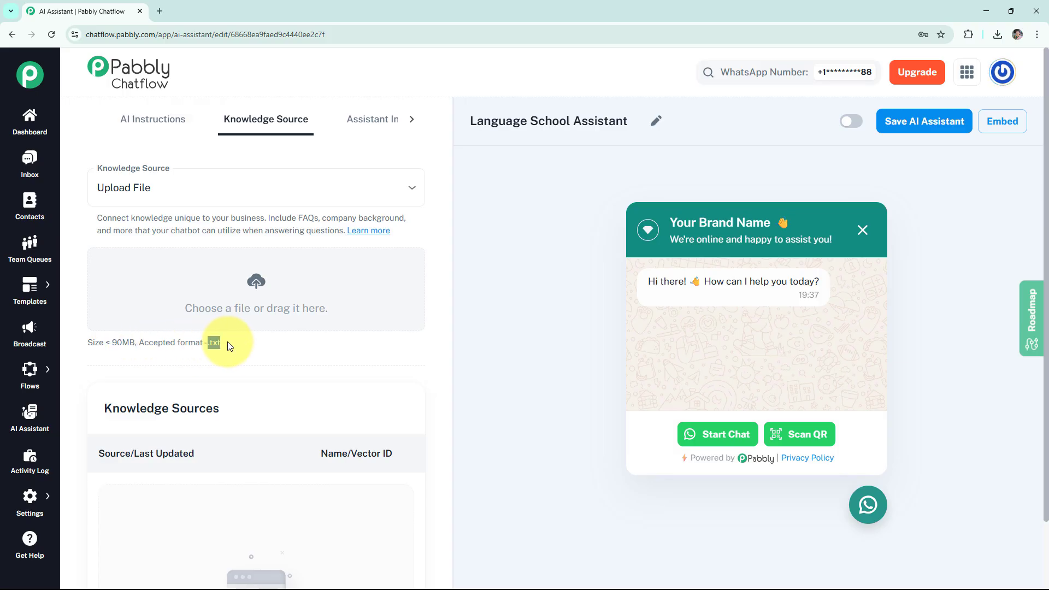
{"action": "left_click", "coordinate": [255, 286]}
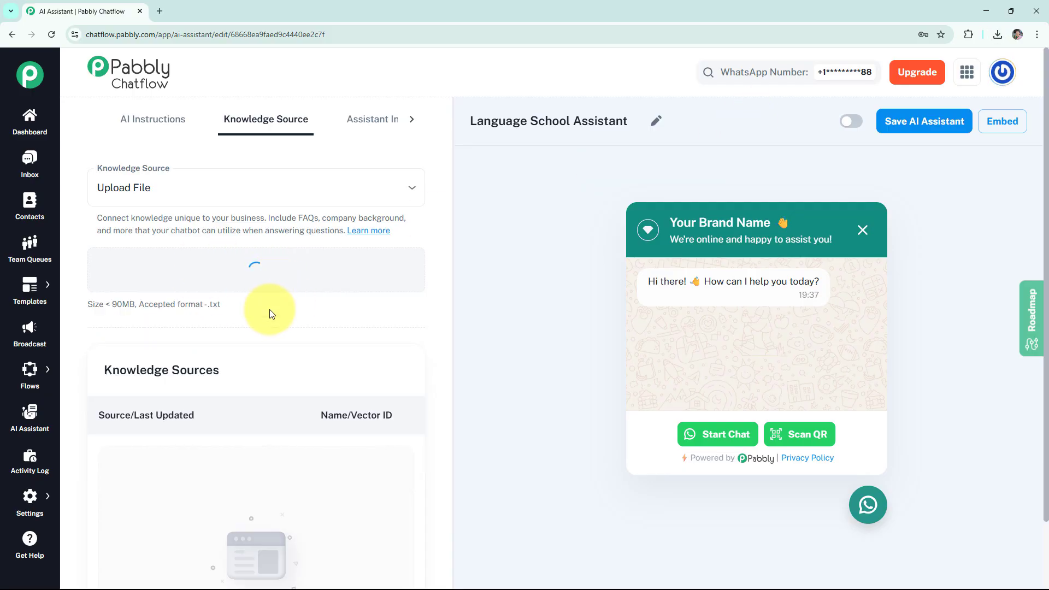
{"action": "scroll", "coordinate": [270, 352], "scroll_direction": "down", "scroll_amount": 1}
{"action": "scroll", "coordinate": [246, 444], "scroll_direction": "down", "scroll_amount": 2}
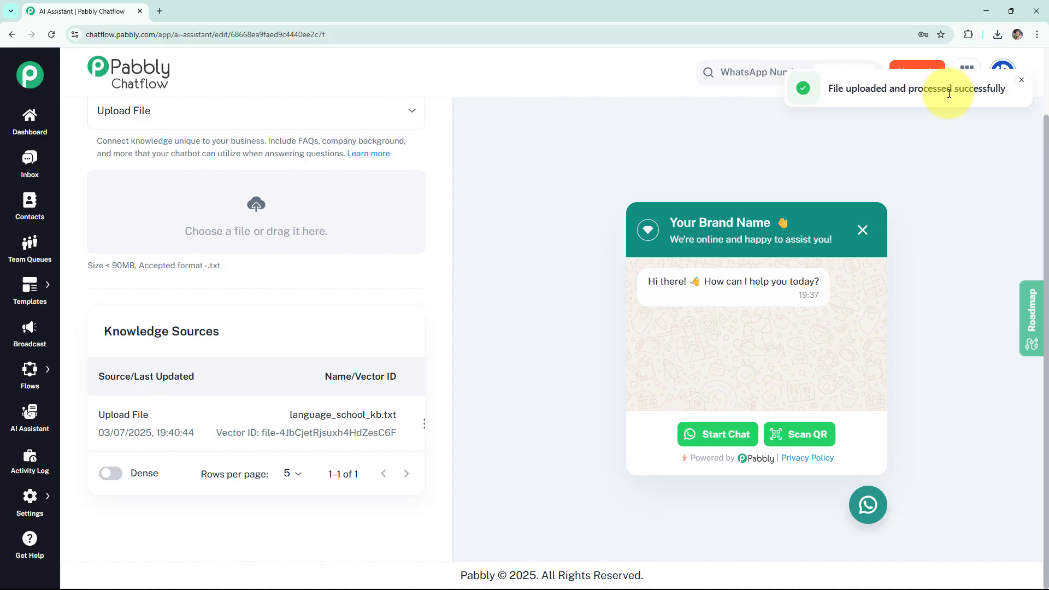
{"action": "scroll", "coordinate": [326, 336], "scroll_direction": "up", "scroll_amount": 2}
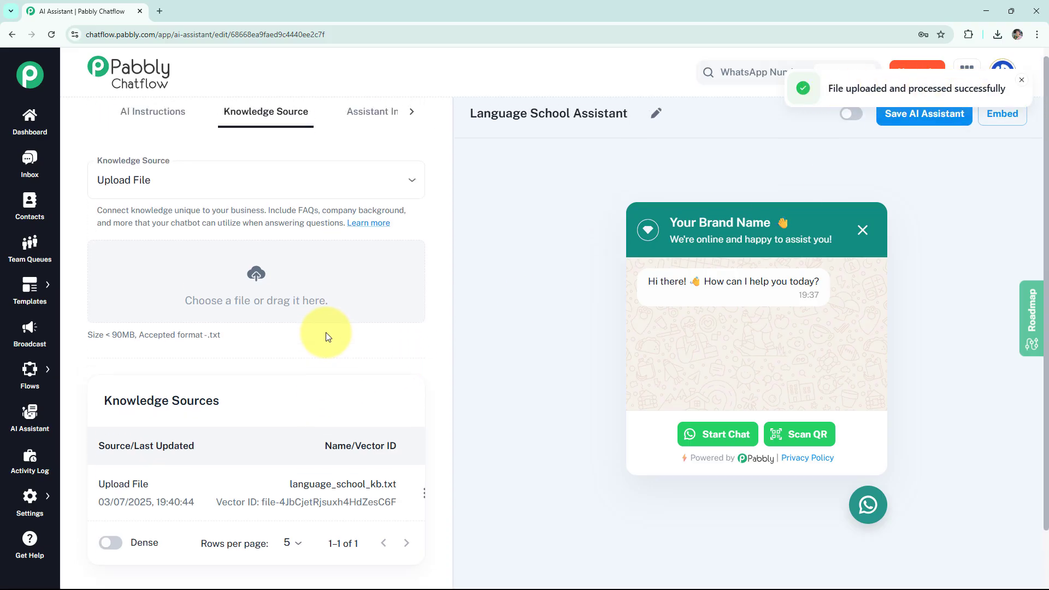
Set the assistant interface's header heading to "Language School" and check the heading and subheading in the chat preview.
{"action": "left_click", "coordinate": [373, 124]}
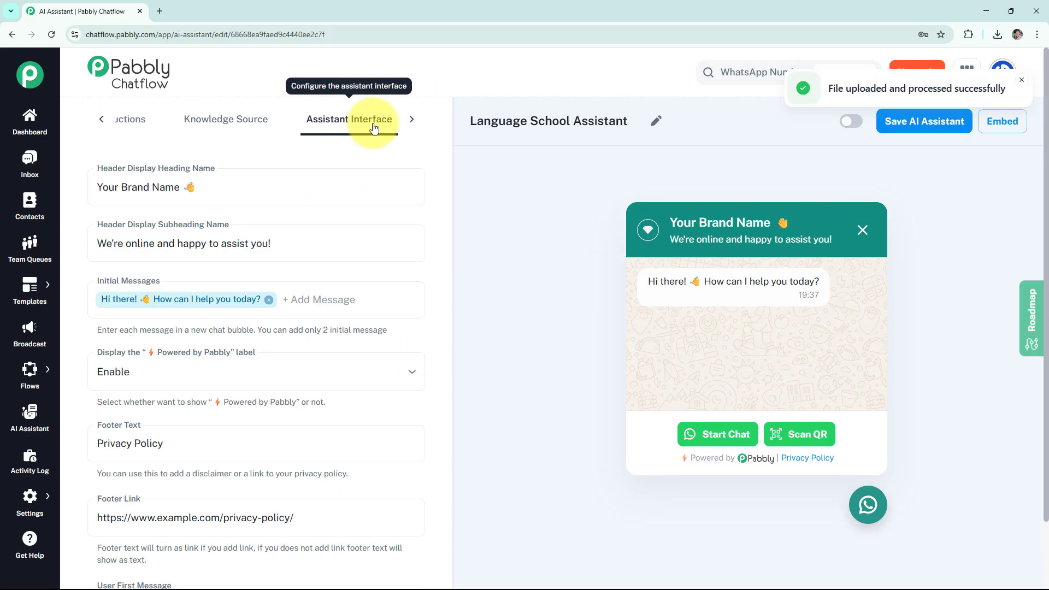
{"action": "left_click", "coordinate": [173, 178]}
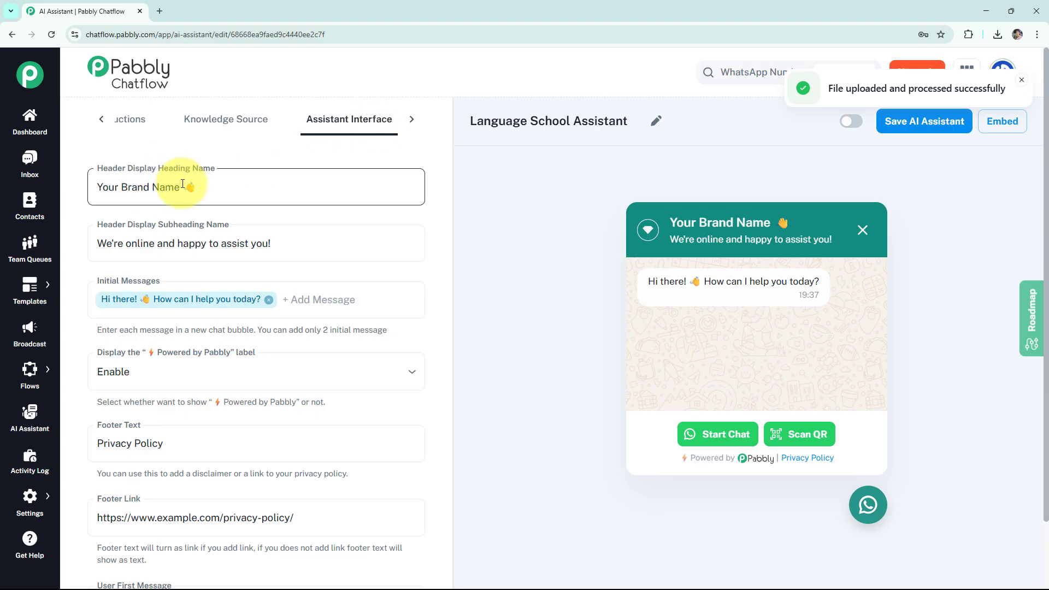
{"action": "left_click_drag", "start_coordinate": [183, 184], "coordinate": [55, 187]}
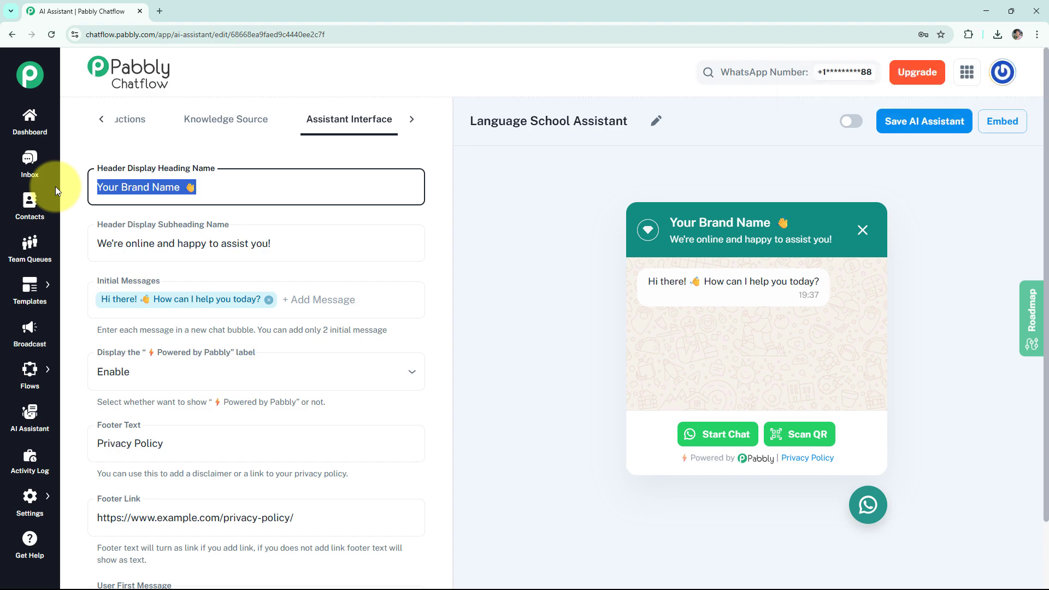
{"action": "key", "text": "ctrl+v"}
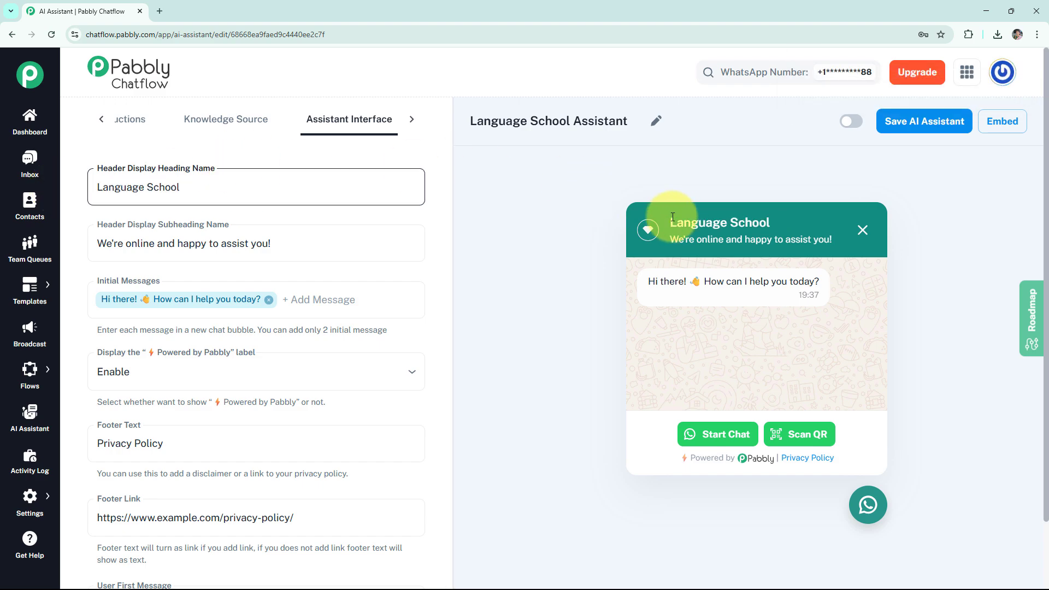
{"action": "left_click_drag", "start_coordinate": [673, 217], "coordinate": [788, 223]}
{"action": "key", "text": "ctrl+c"}
{"action": "left_click", "coordinate": [273, 232]}
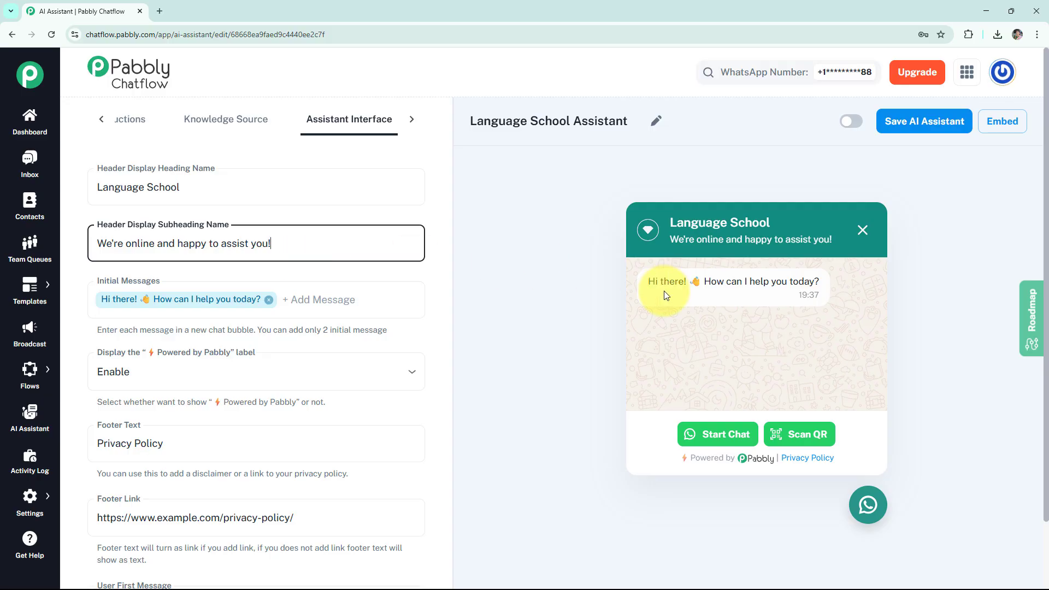
{"action": "left_click_drag", "start_coordinate": [670, 239], "coordinate": [843, 239]}
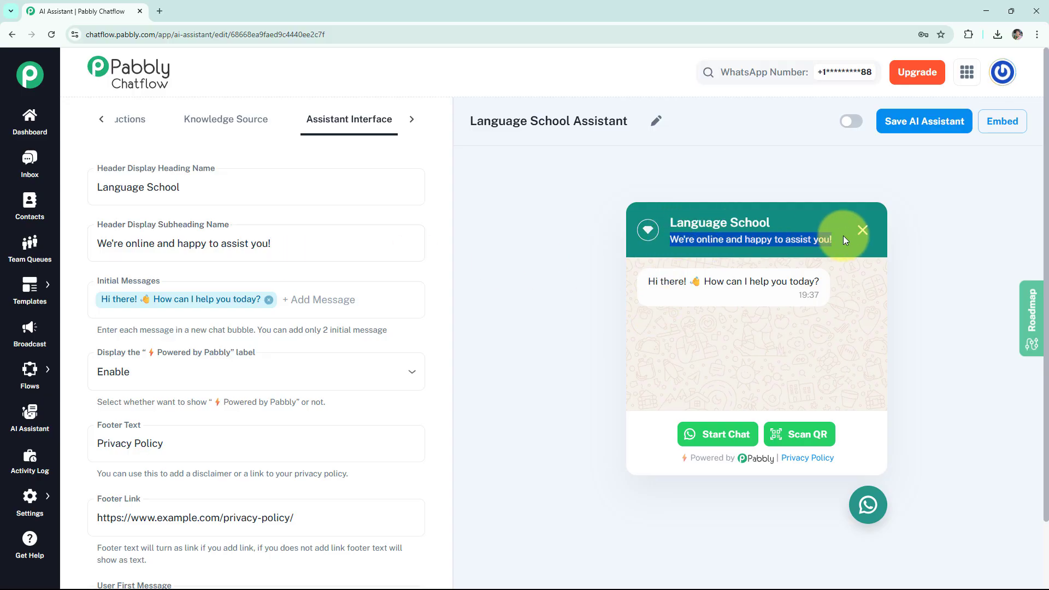
Try out a second initial message, "Hey, how can I assist you?", in the chat preview and remove it again.
{"action": "left_click", "coordinate": [276, 300]}
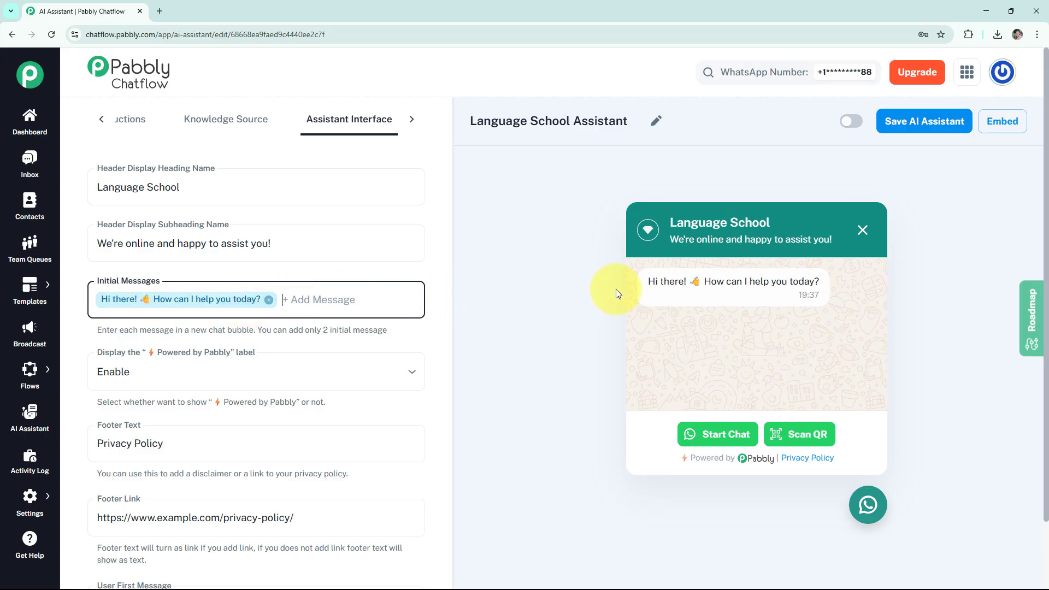
{"action": "left_click_drag", "start_coordinate": [646, 281], "coordinate": [816, 291]}
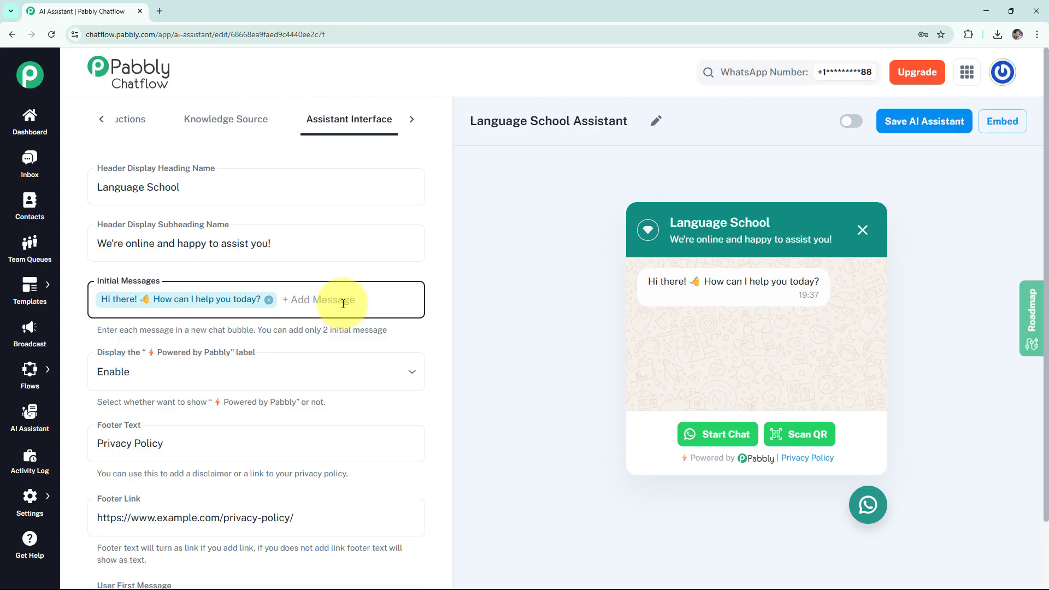
{"action": "type", "text": "H"}
{"action": "type", "text": "ey, how can I assist yo"}
{"action": "type", "text": "u"}
{"action": "type", "text": "?"}
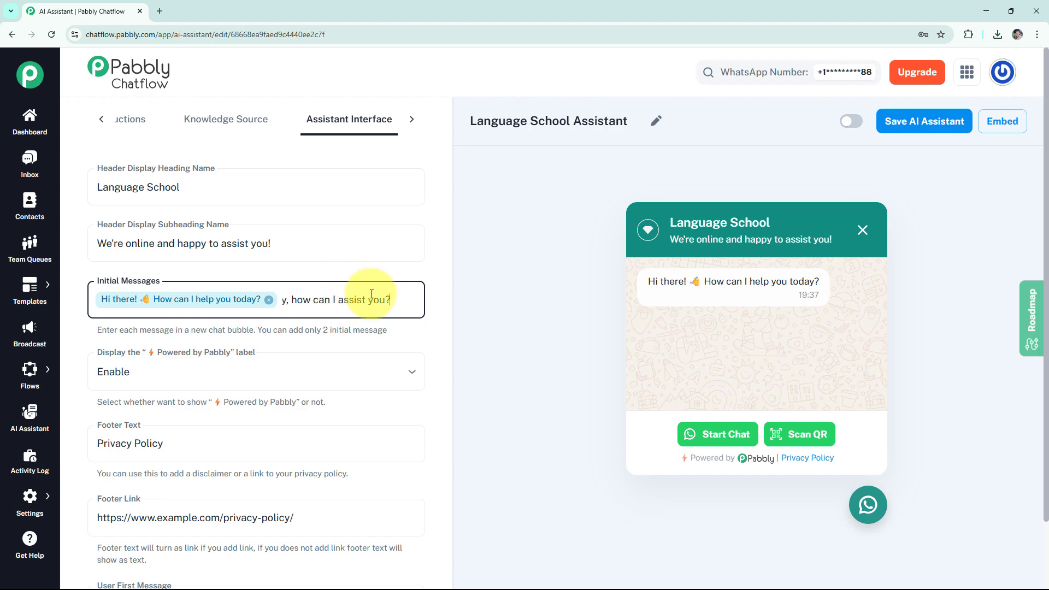
{"action": "key", "text": "Return"}
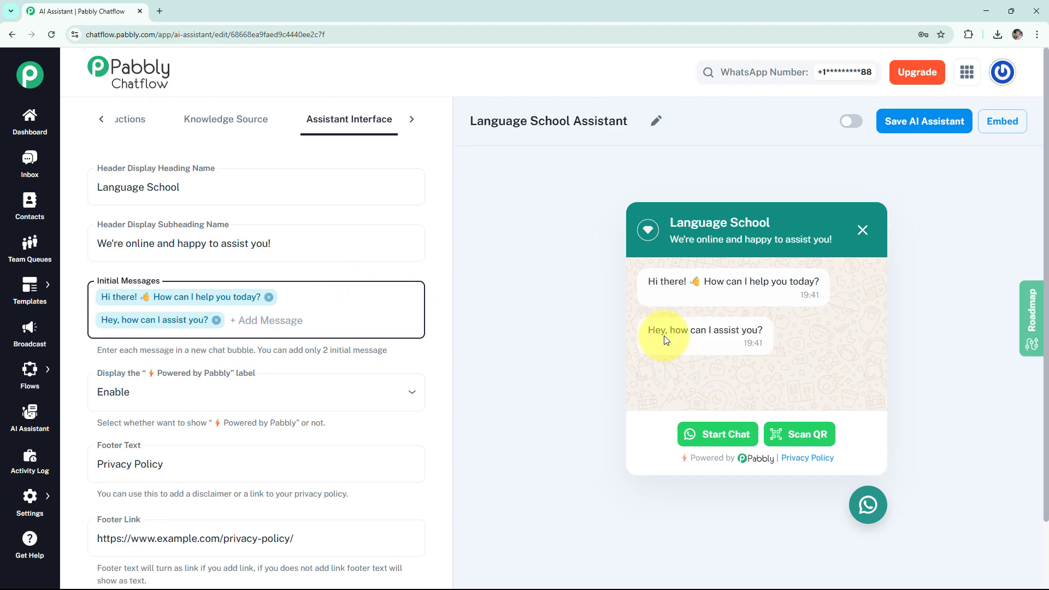
{"action": "left_click_drag", "start_coordinate": [648, 330], "coordinate": [778, 342]}
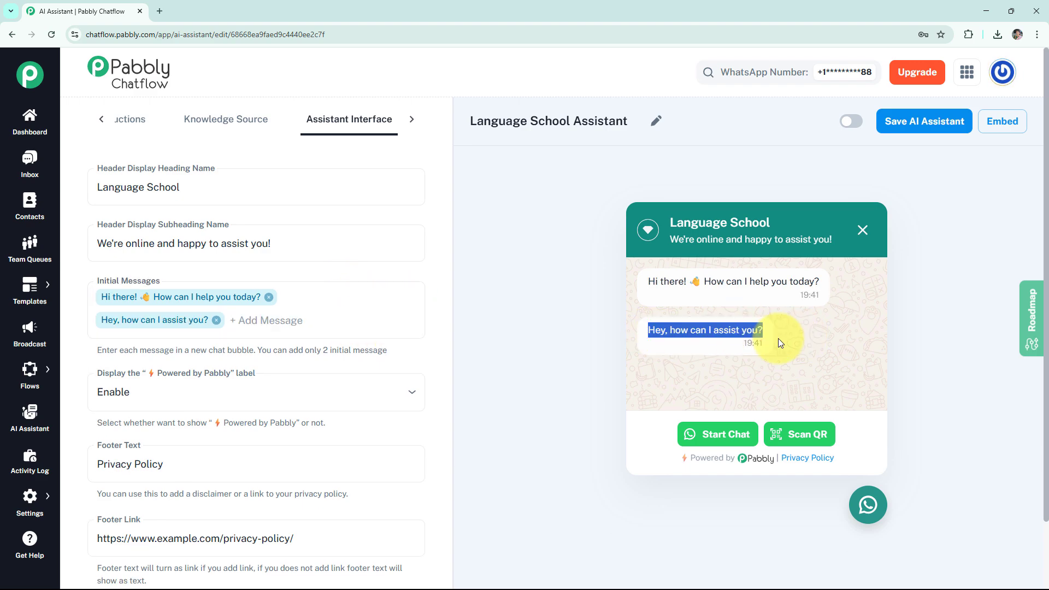
{"action": "left_click", "coordinate": [216, 320]}
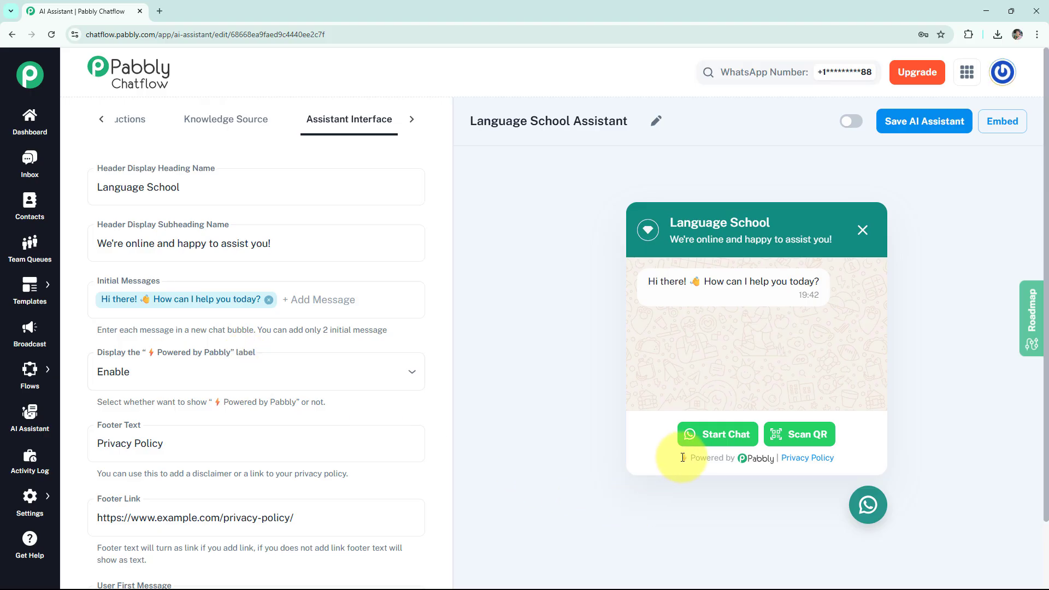
Disable the "Powered by Pabbly" label in the chat widget.
{"action": "left_click_drag", "start_coordinate": [685, 458], "coordinate": [766, 462]}
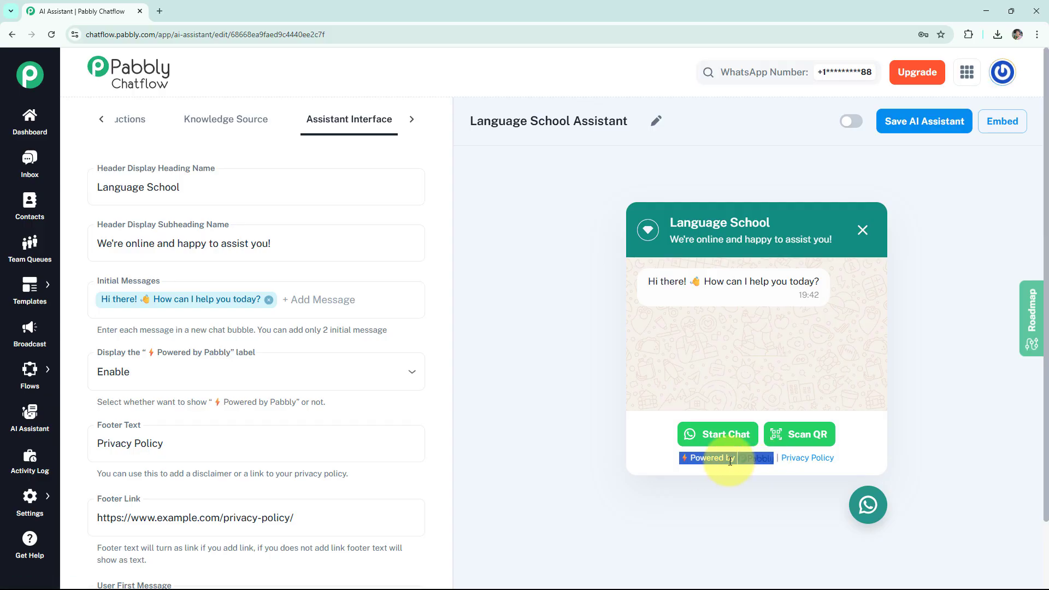
{"action": "left_click", "coordinate": [207, 365]}
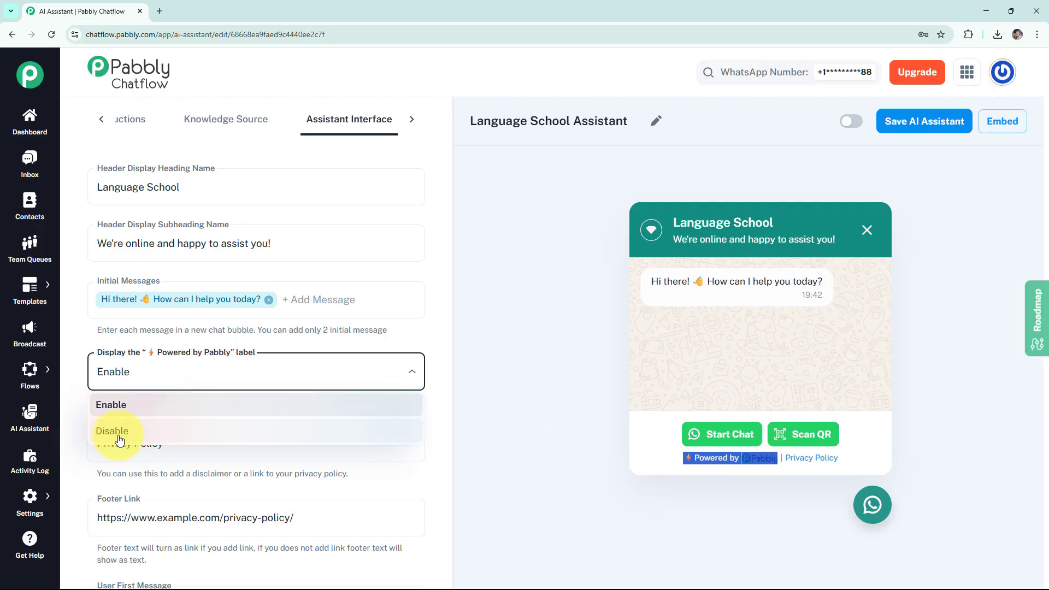
{"action": "left_click", "coordinate": [161, 434]}
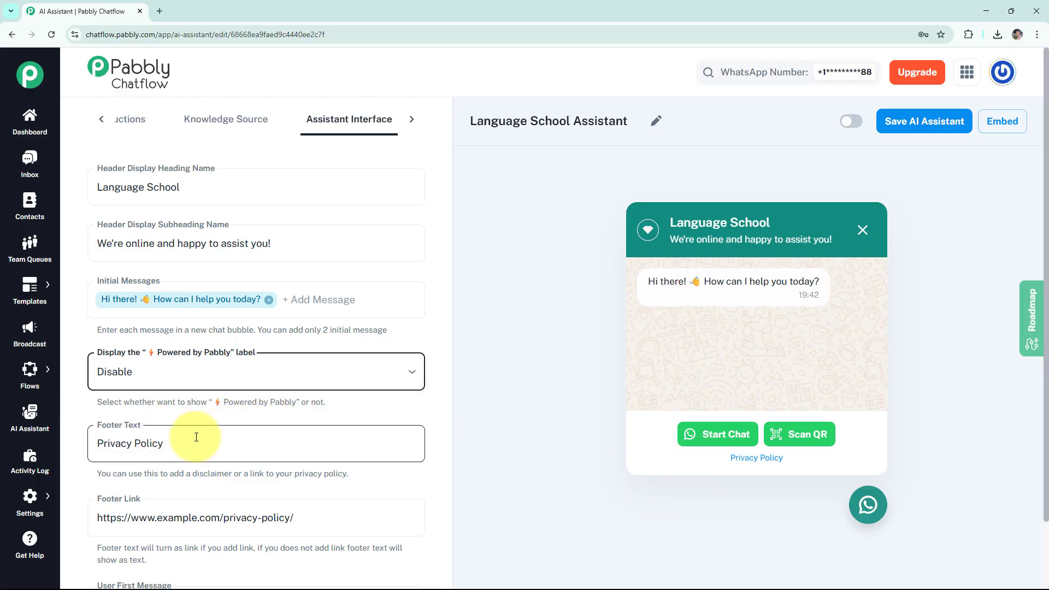
Change the widget's footer text to "Language School Policy".
{"action": "left_click_drag", "start_coordinate": [131, 443], "coordinate": [87, 445]}
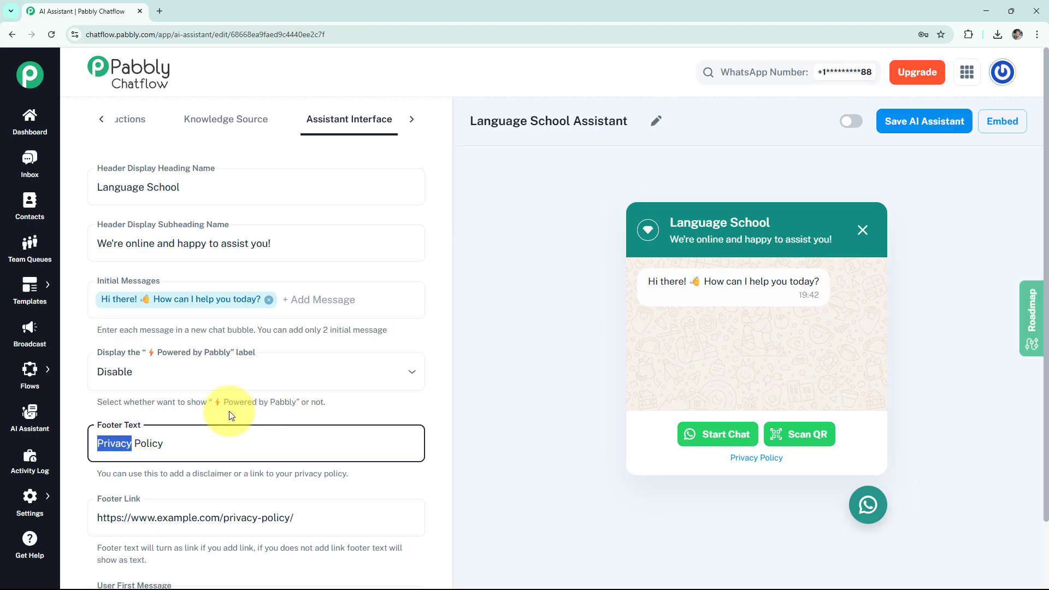
{"action": "key", "text": "ctrl+v"}
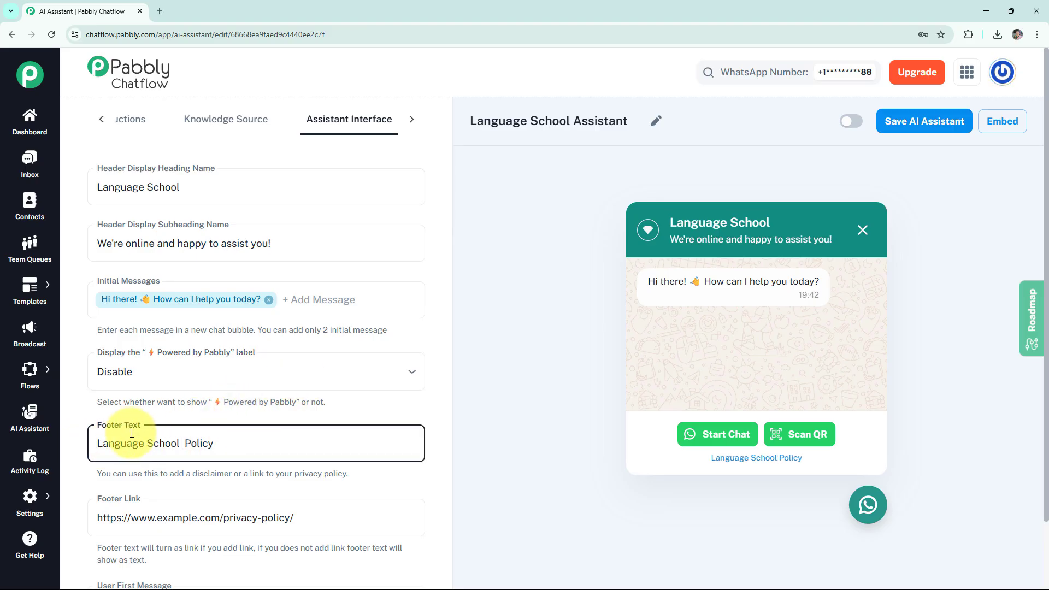
{"action": "left_click", "coordinate": [212, 444]}
{"action": "scroll", "coordinate": [183, 486], "scroll_direction": "down", "scroll_amount": 1}
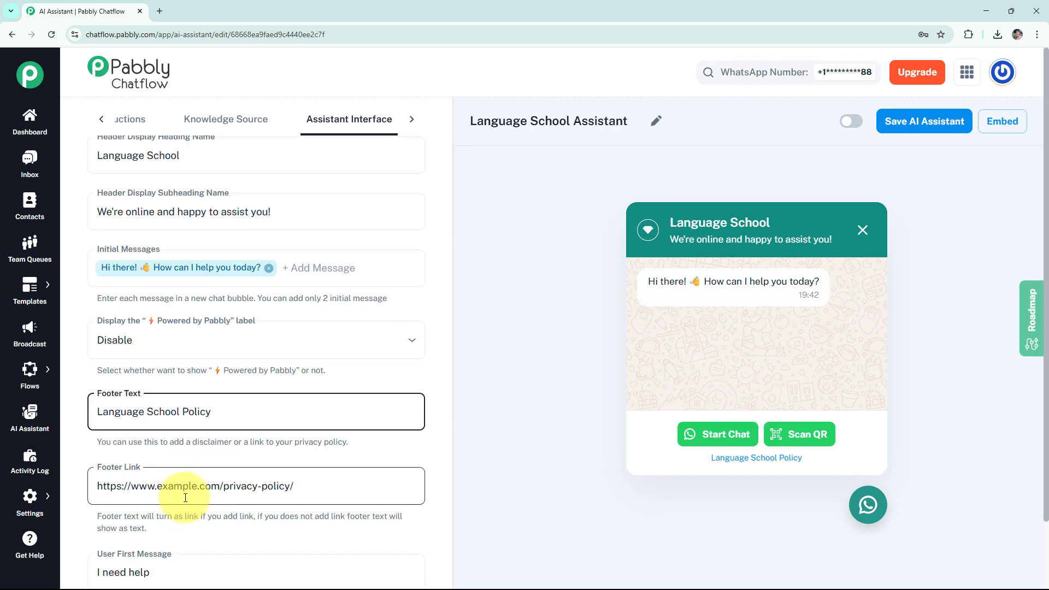
Change the user's first message to "Hey I need help".
{"action": "scroll", "coordinate": [184, 489], "scroll_direction": "down", "scroll_amount": 2}
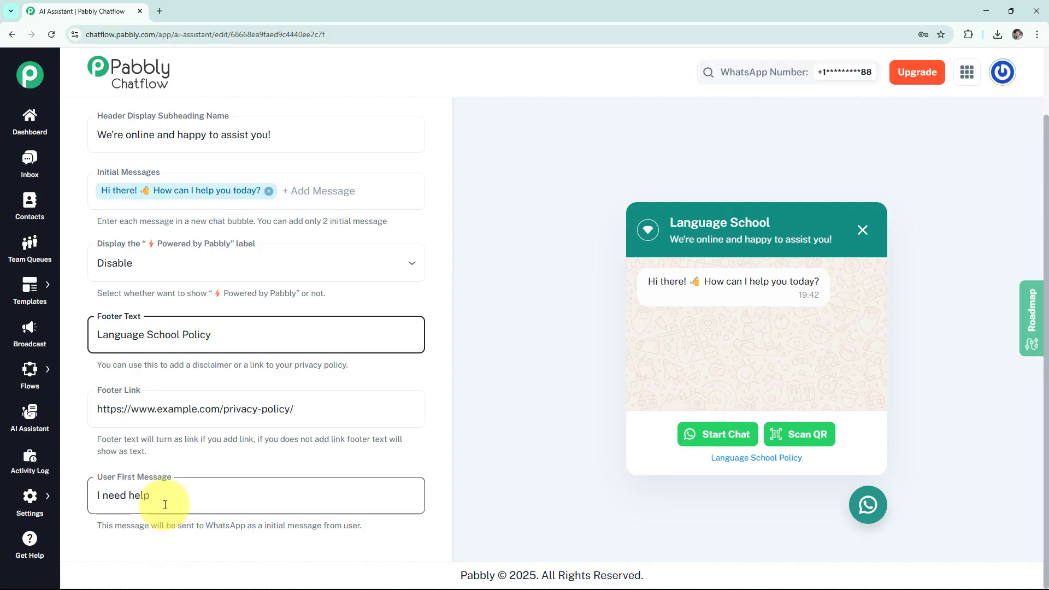
{"action": "left_click", "coordinate": [99, 495]}
{"action": "type", "text": "Hey"}
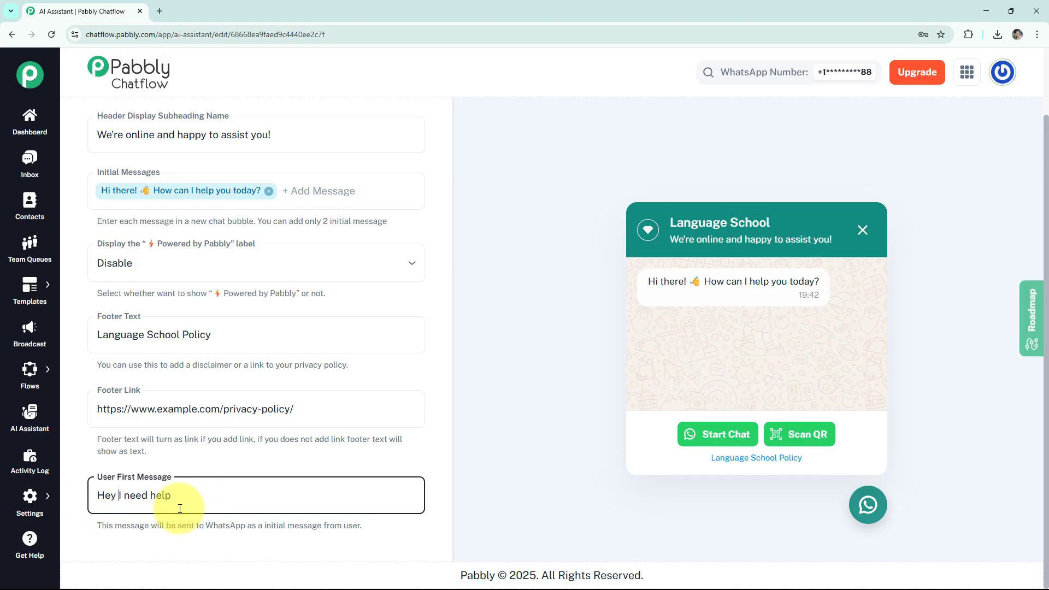
Try the Dark theme mode in the chat widget's styling settings.
{"action": "scroll", "coordinate": [274, 479], "scroll_direction": "up", "scroll_amount": 1}
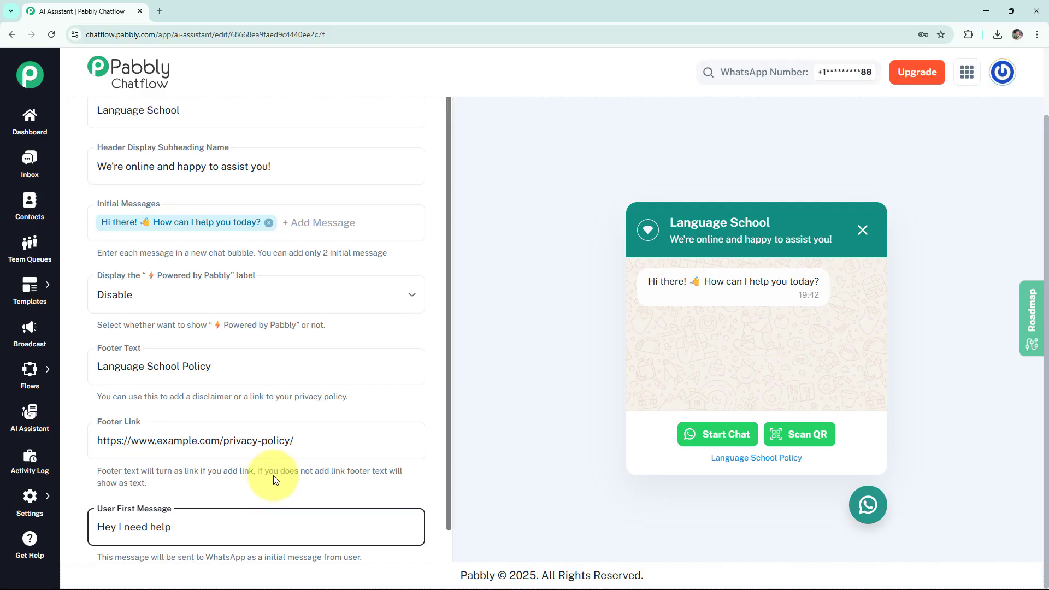
{"action": "scroll", "coordinate": [363, 311], "scroll_direction": "up", "scroll_amount": 3}
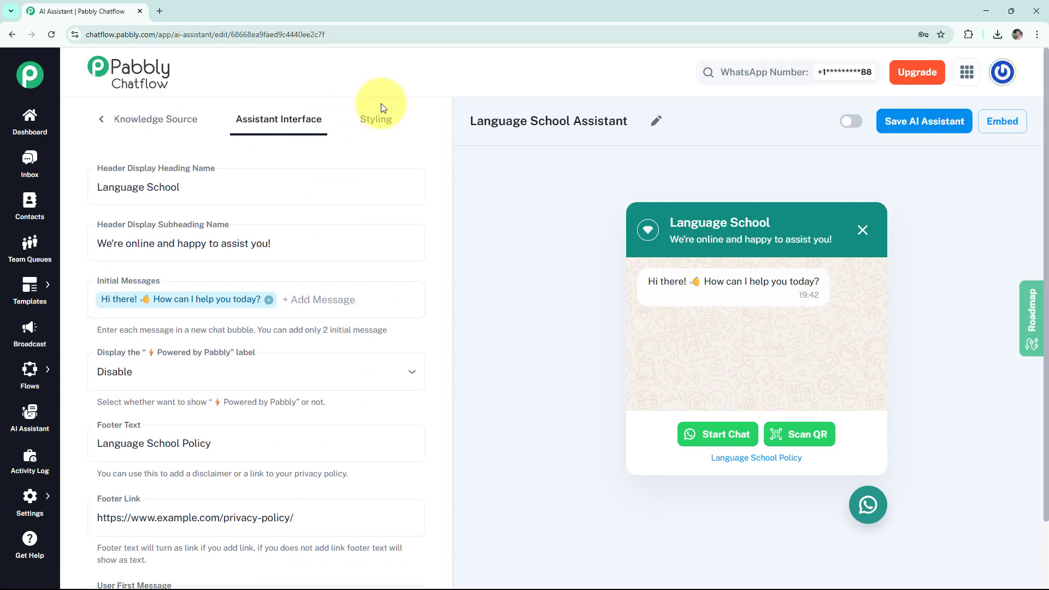
{"action": "left_click", "coordinate": [375, 121]}
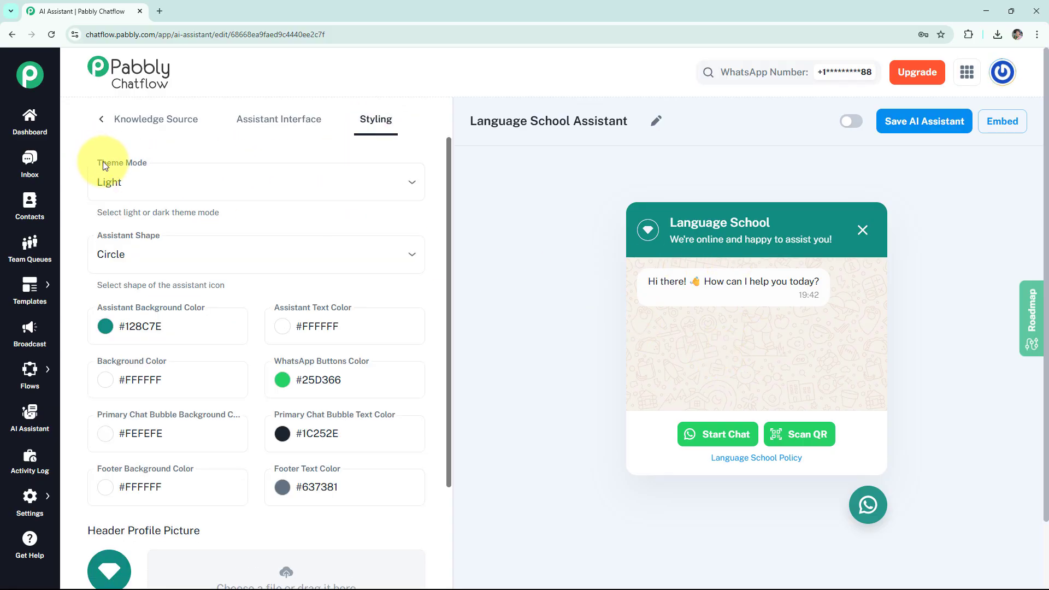
{"action": "left_click", "coordinate": [144, 185]}
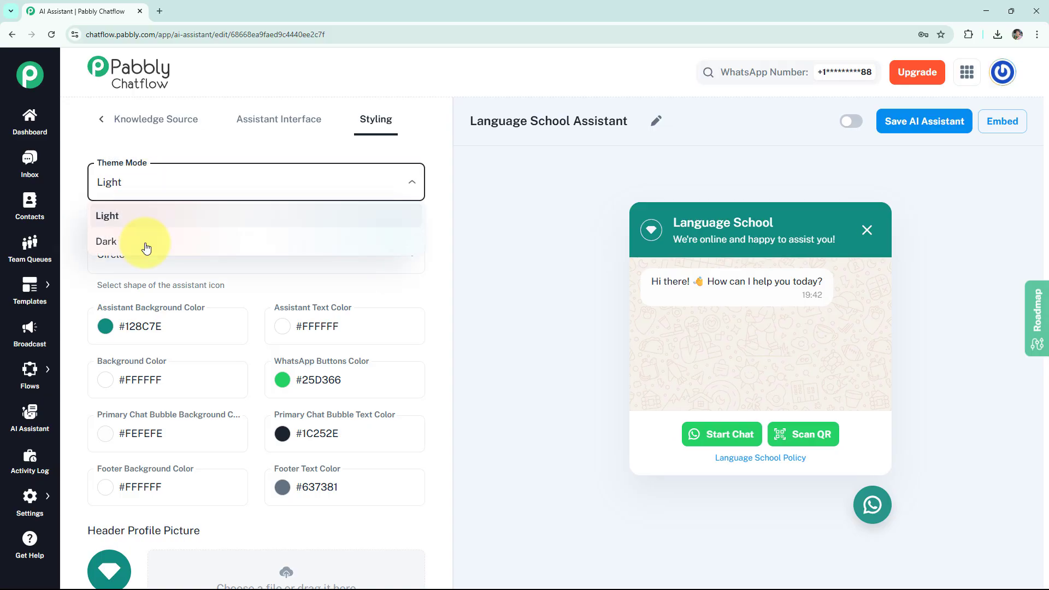
{"action": "left_click", "coordinate": [146, 247]}
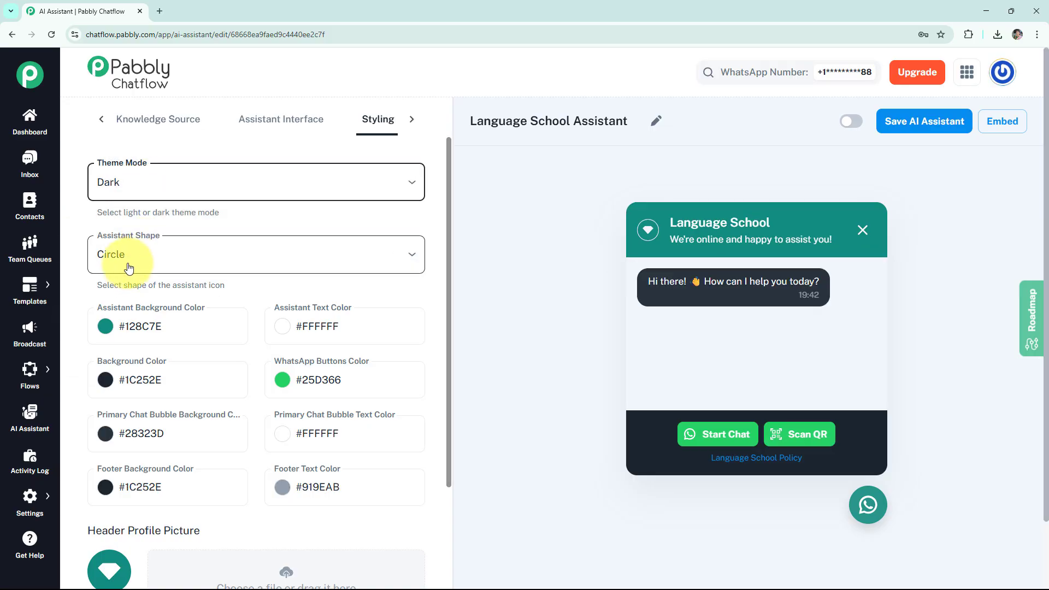
Review the assistant shape options, the colour settings and the header, assistant and background picture settings.
{"action": "left_click", "coordinate": [135, 256]}
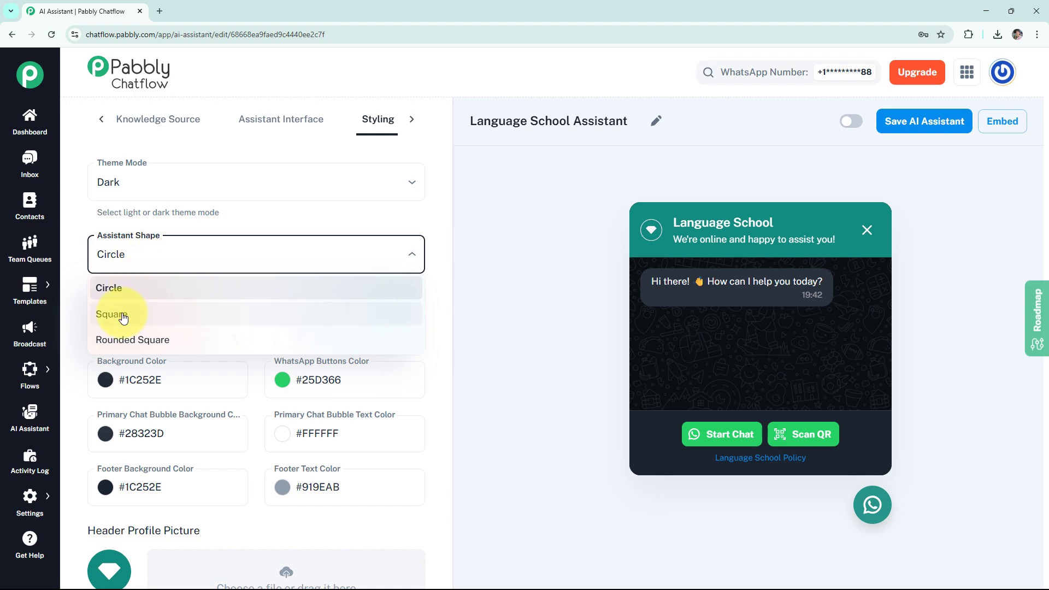
{"action": "left_click", "coordinate": [182, 257]}
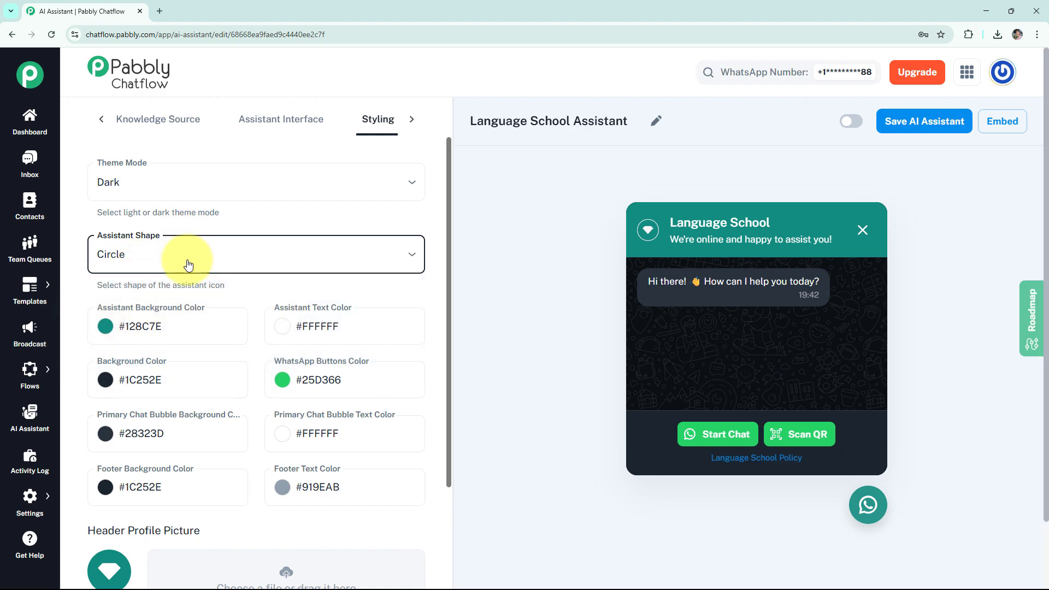
{"action": "scroll", "coordinate": [176, 286], "scroll_direction": "down", "scroll_amount": 2}
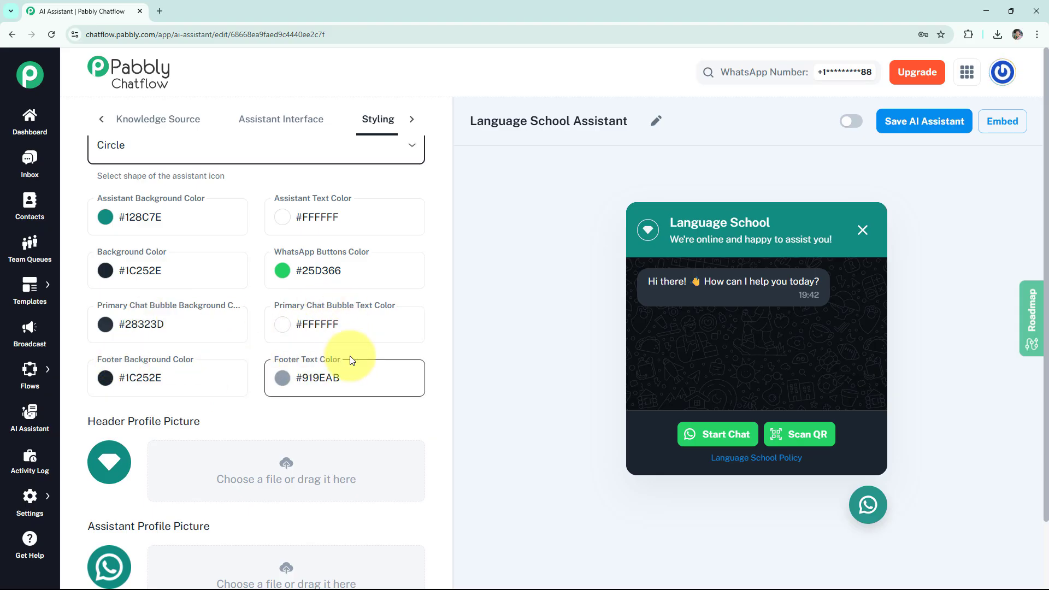
{"action": "scroll", "coordinate": [339, 377], "scroll_direction": "down", "scroll_amount": 1}
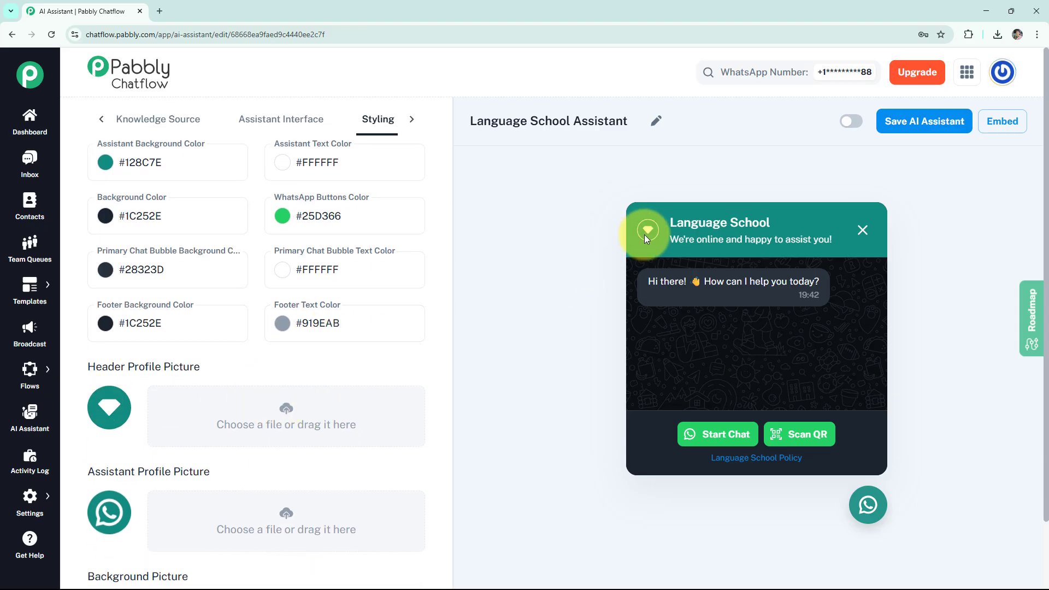
{"action": "scroll", "coordinate": [139, 473], "scroll_direction": "down", "scroll_amount": 1}
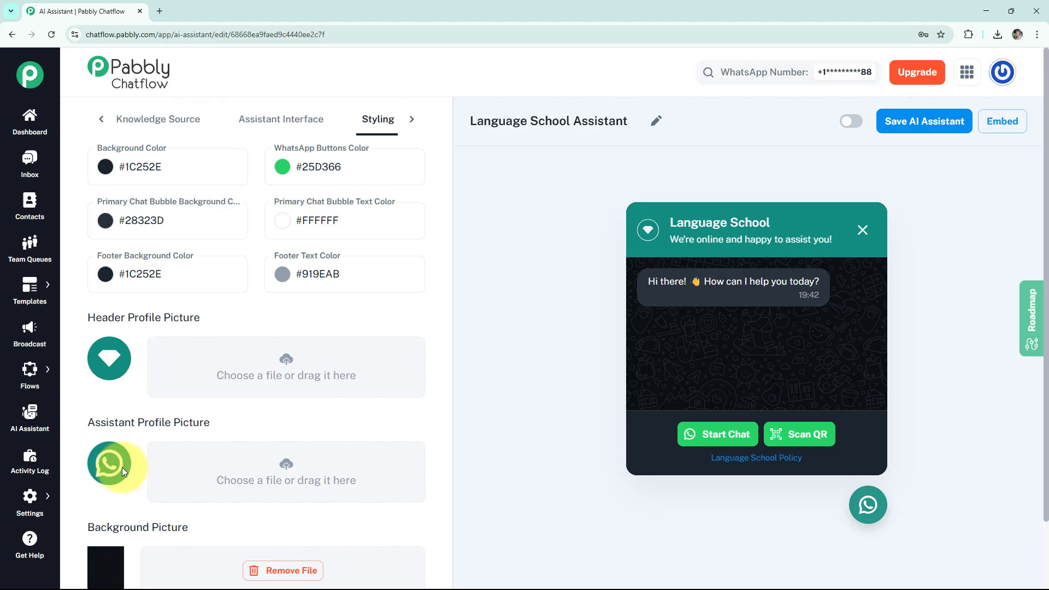
{"action": "scroll", "coordinate": [112, 426], "scroll_direction": "down", "scroll_amount": 2}
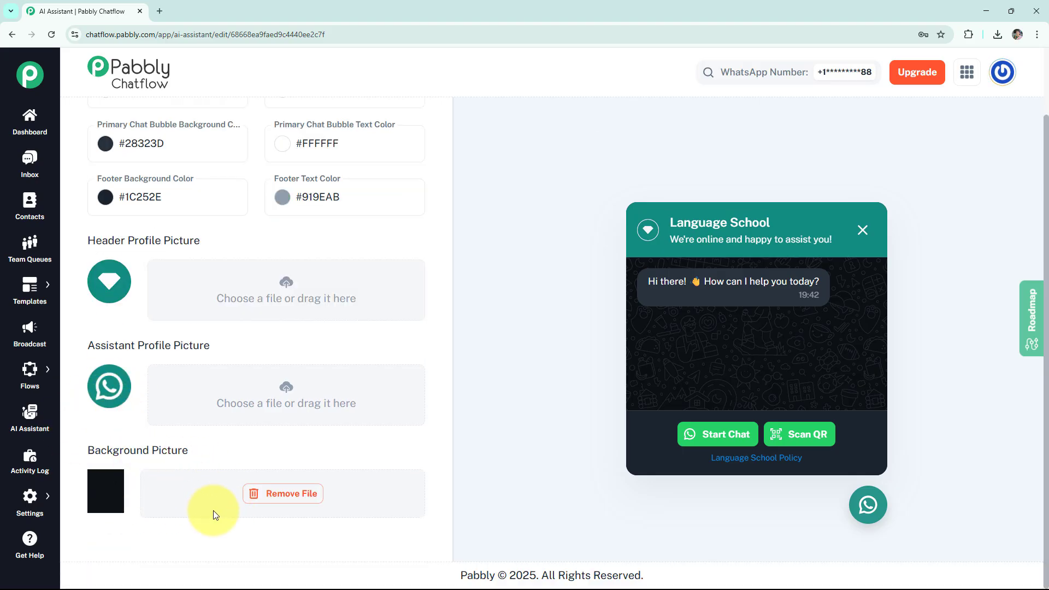
Switch the chat widget's theme mode back to Light.
{"action": "scroll", "coordinate": [284, 415], "scroll_direction": "up", "scroll_amount": 5}
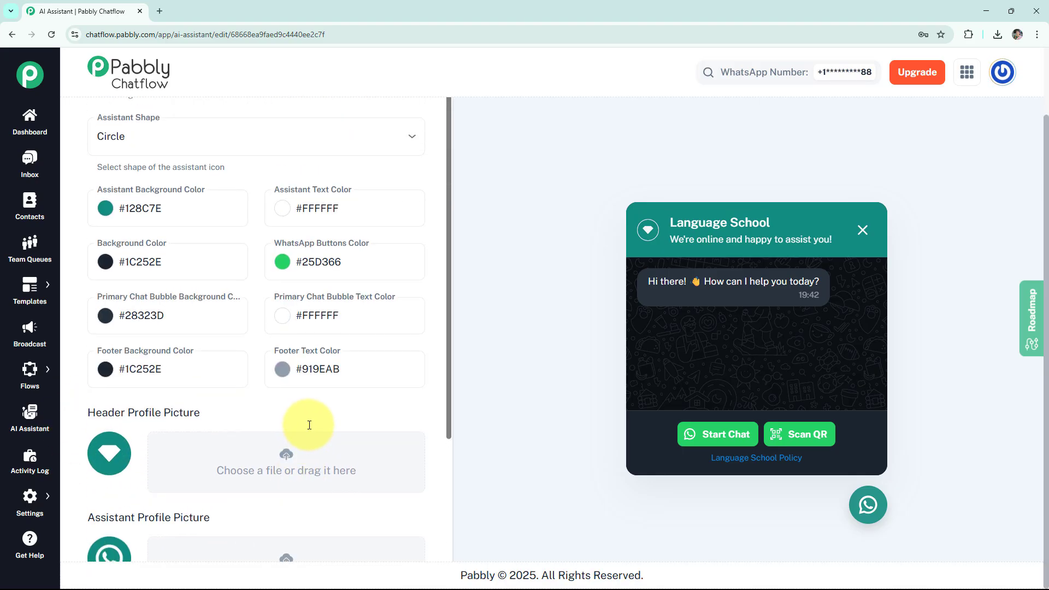
{"action": "left_click", "coordinate": [235, 183]}
{"action": "left_click", "coordinate": [240, 216]}
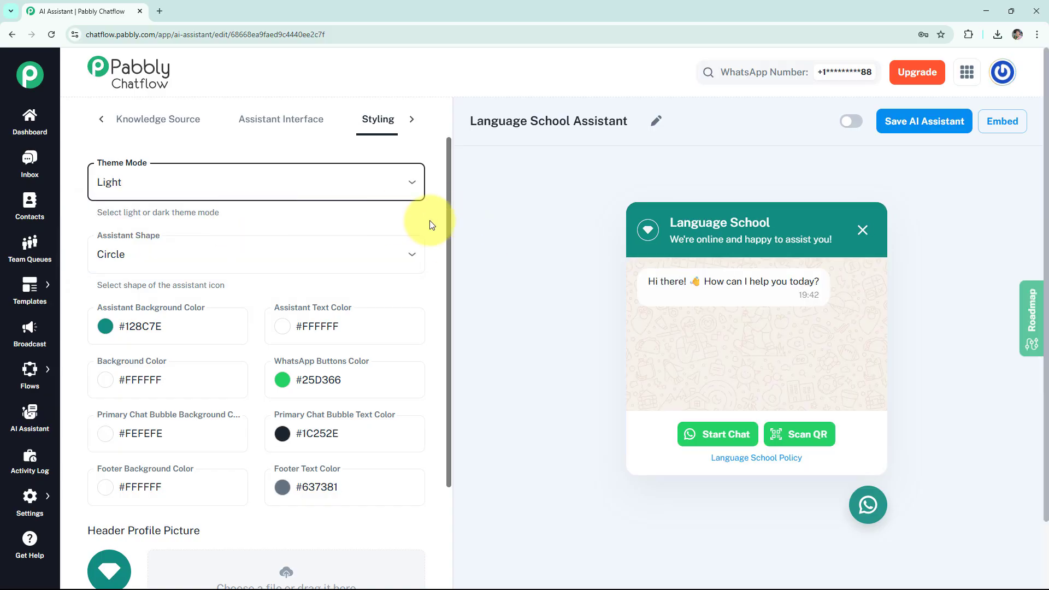
Enable the Language School Assistant and save it.
{"action": "left_click", "coordinate": [856, 122]}
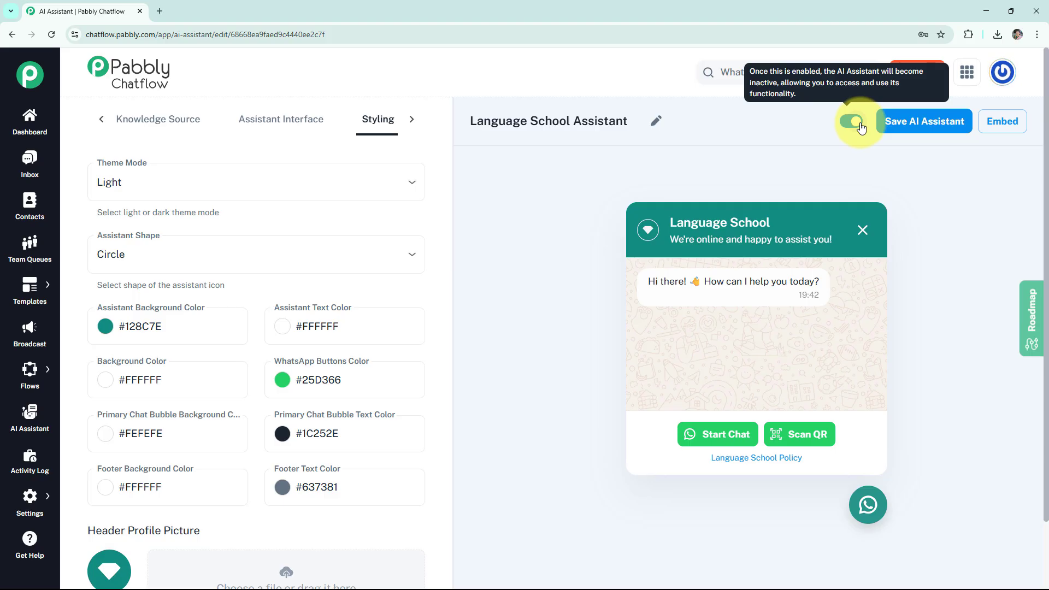
{"action": "left_click", "coordinate": [905, 125]}
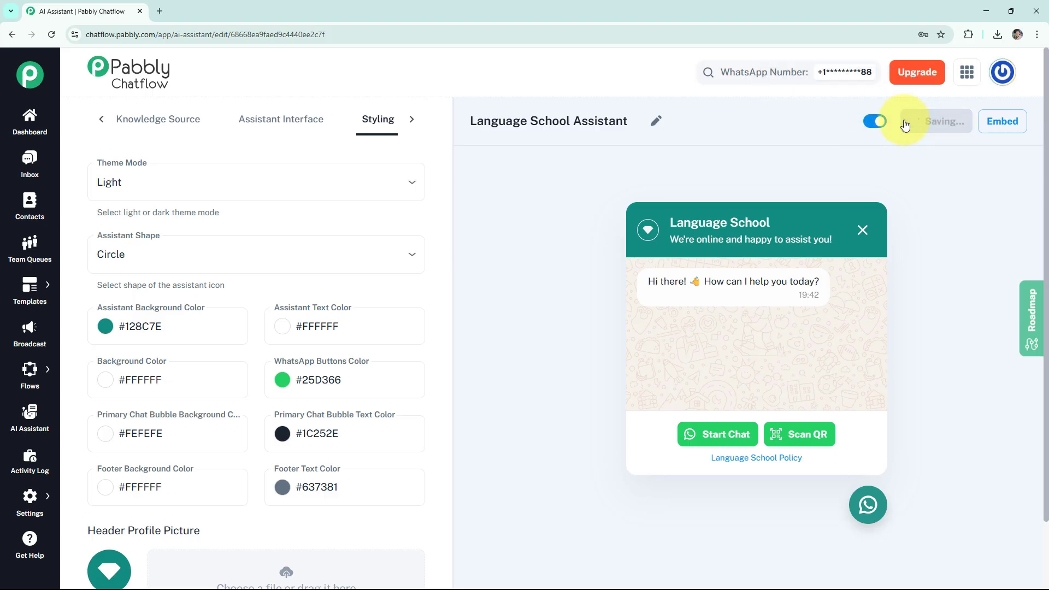